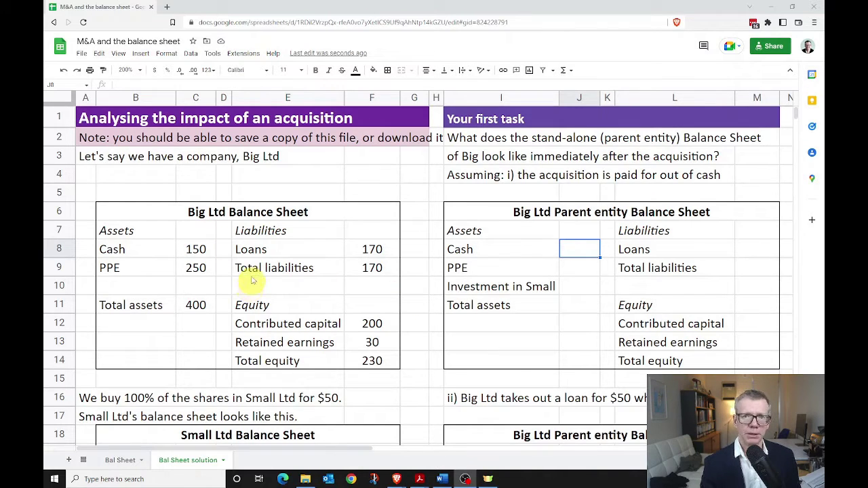
Review the balance sheets of Big Ltd and Small Ltd and the acquisition assumptions.
scroll(294, 318, "down", 2)
scroll(293, 317, "down", 2)
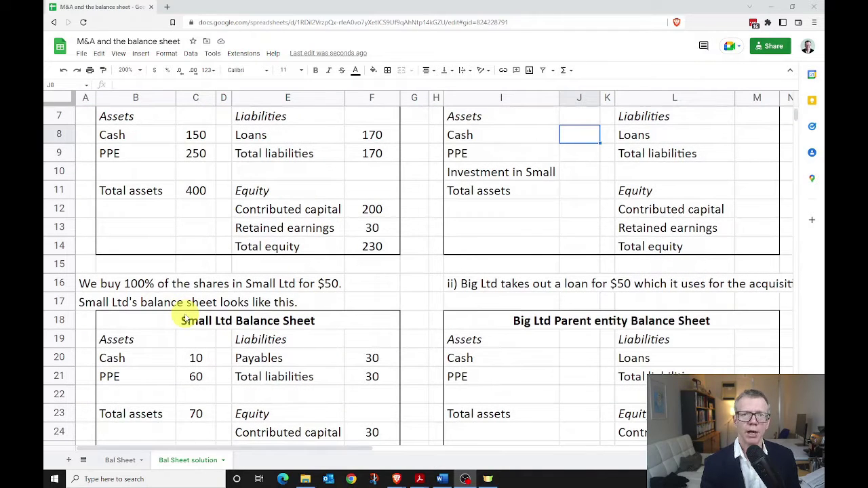
scroll(188, 320, "down", 1)
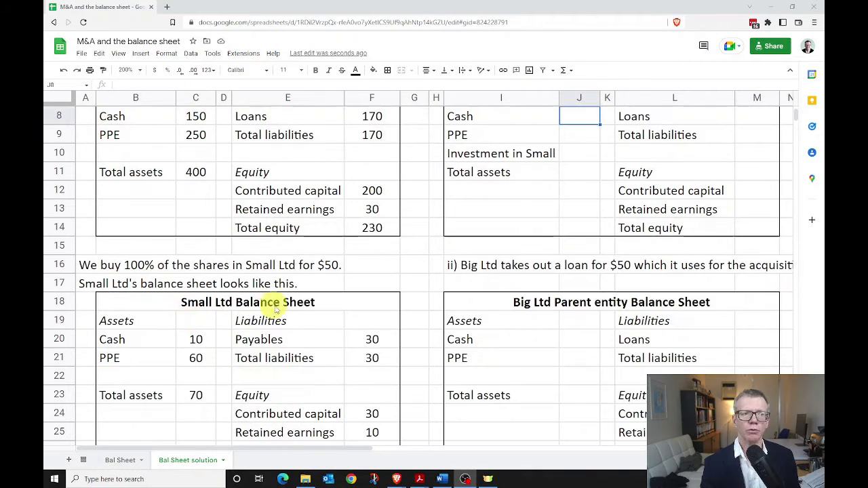
scroll(273, 313, "down", 2)
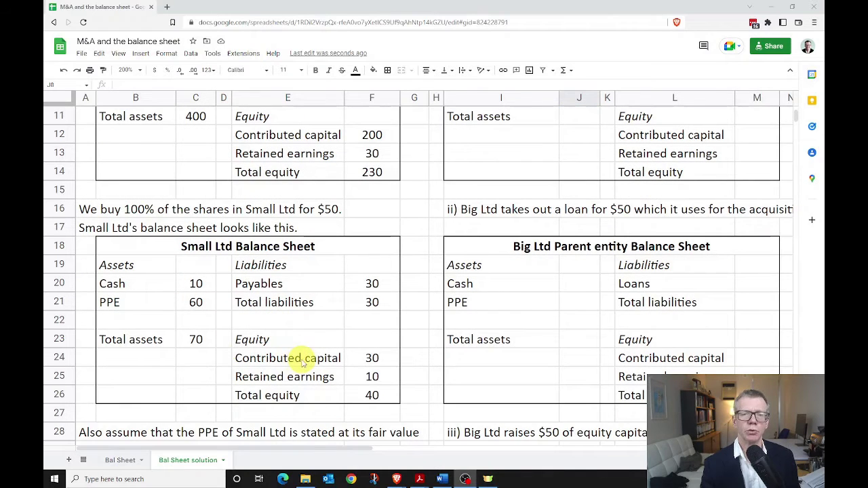
scroll(317, 359, "up", 3)
scroll(316, 359, "up", 2)
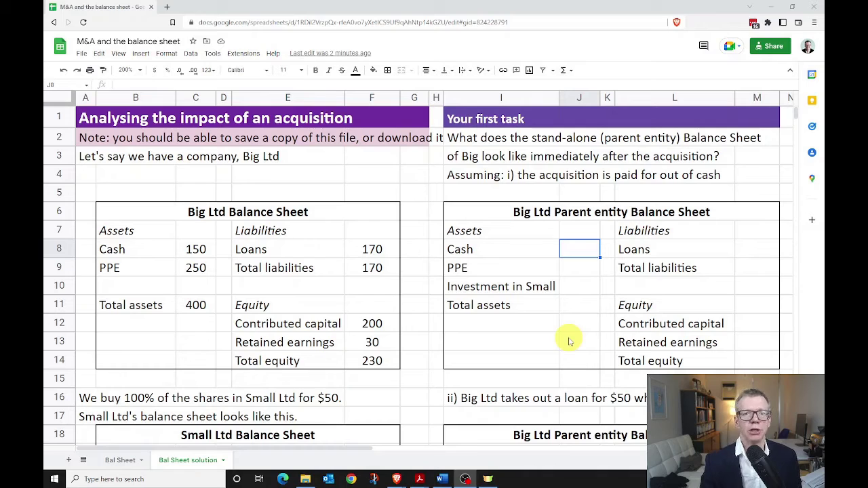
In the cash-funded Big Ltd parent entity balance sheet, enter Cash in J8 as =C8-50 and PPE in J9 as =C9.
left_click(573, 249)
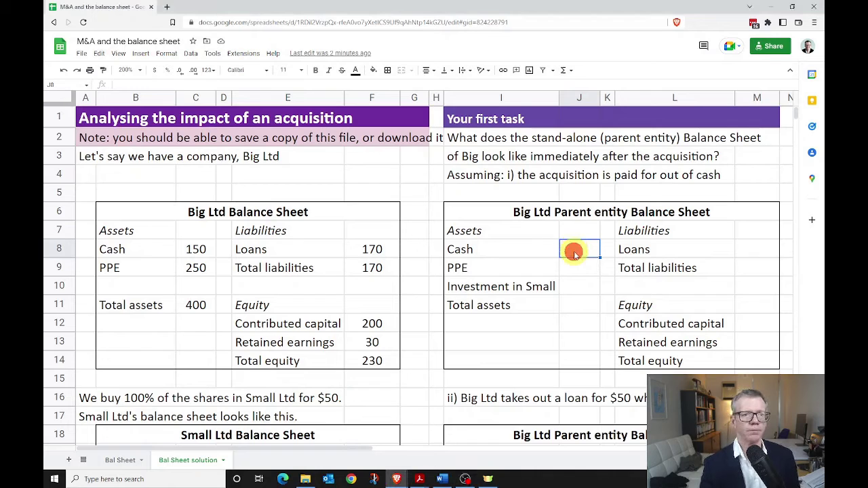
type("=")
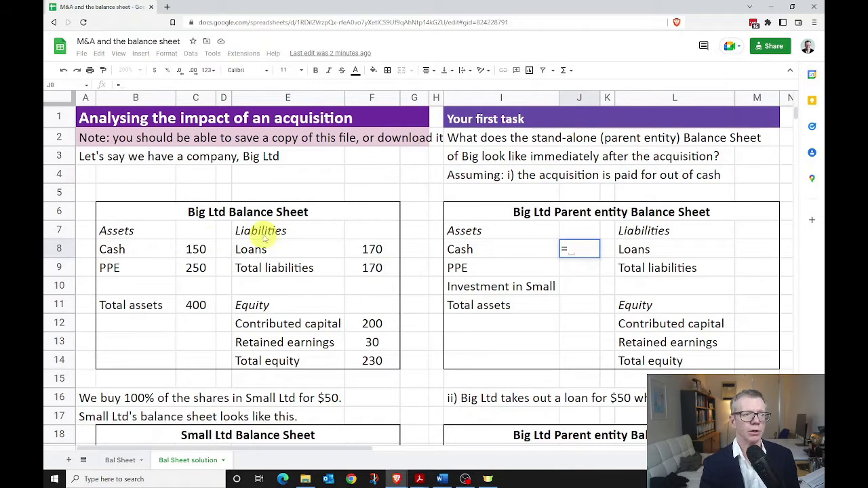
left_click(196, 249)
type("-50")
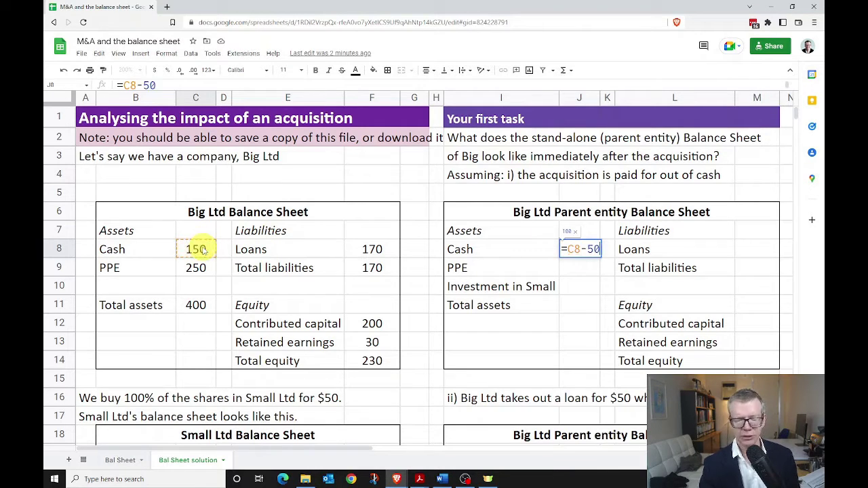
key("Return")
type("=")
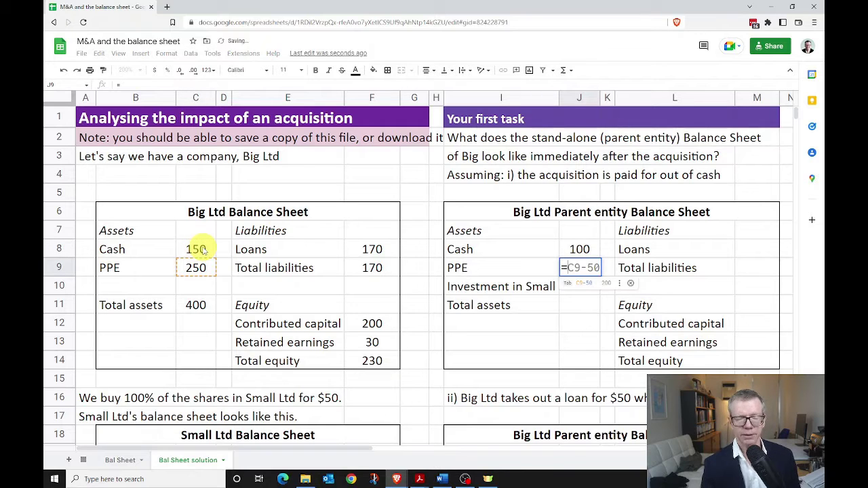
left_click(195, 268)
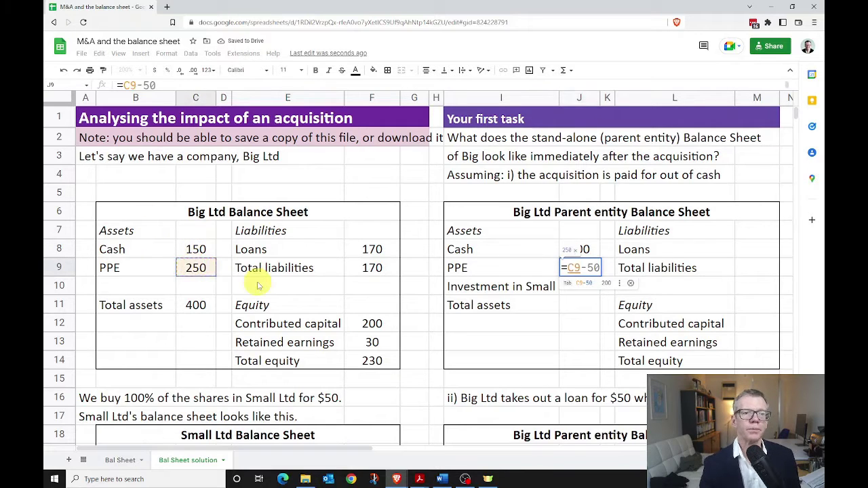
key("Return")
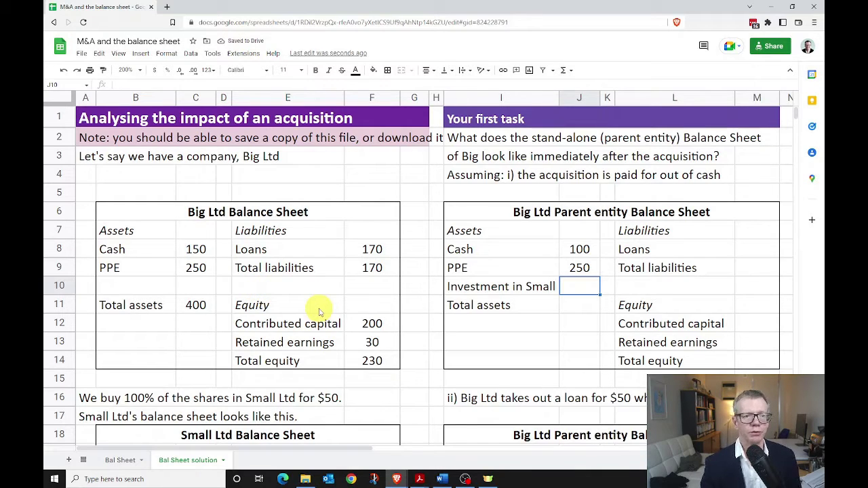
Enter 50 as the Investment in Small in J10 of the cash-funded parent entity balance sheet.
key("Left")
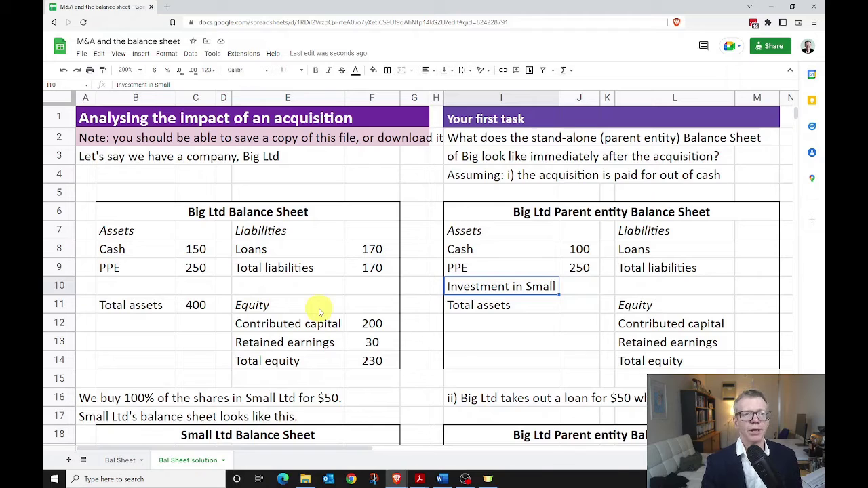
key("Right")
type("50")
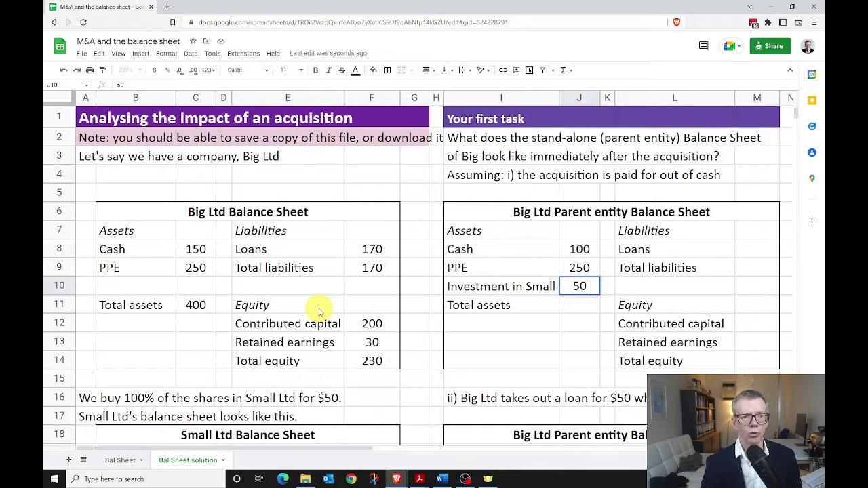
key("Return")
Calculate Total assets in J11 by adding Cash, PPE and Investment in Small with =J8+J9+J10.
type("=")
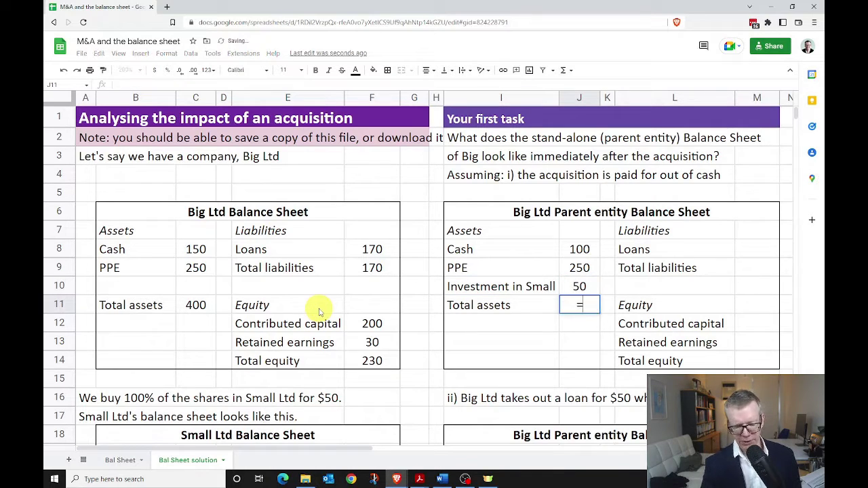
key("Up")
key("Up")
key("Up")
type("+")
key("Up")
key("Up")
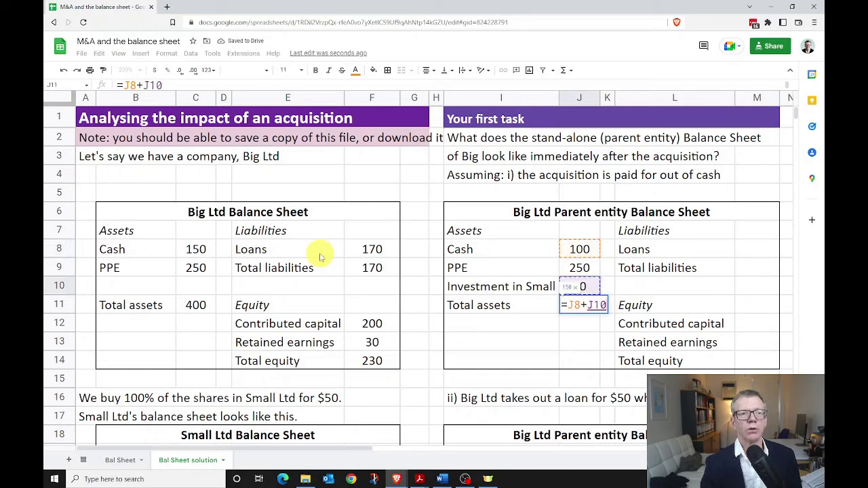
type("+")
key("Up")
key("Return")
key("Up")
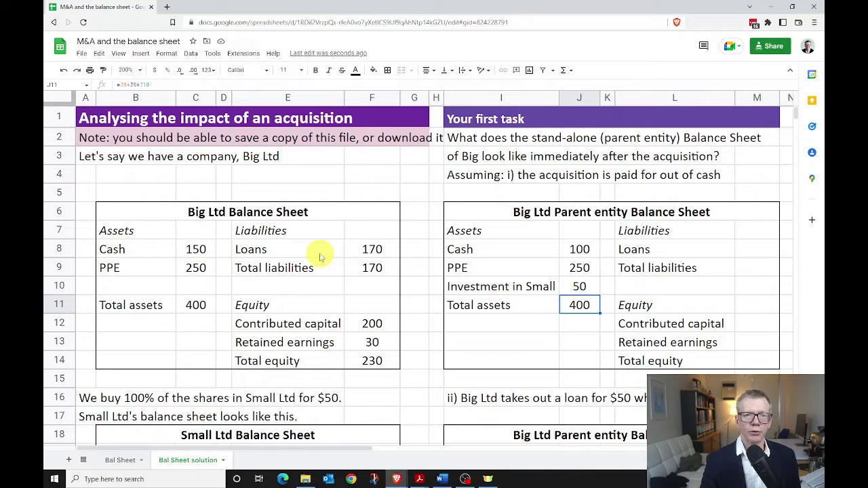
Link Loans in M8 to Big Ltd's original loans in F8, and set Total liabilities in M9 to =M8.
left_click(746, 250)
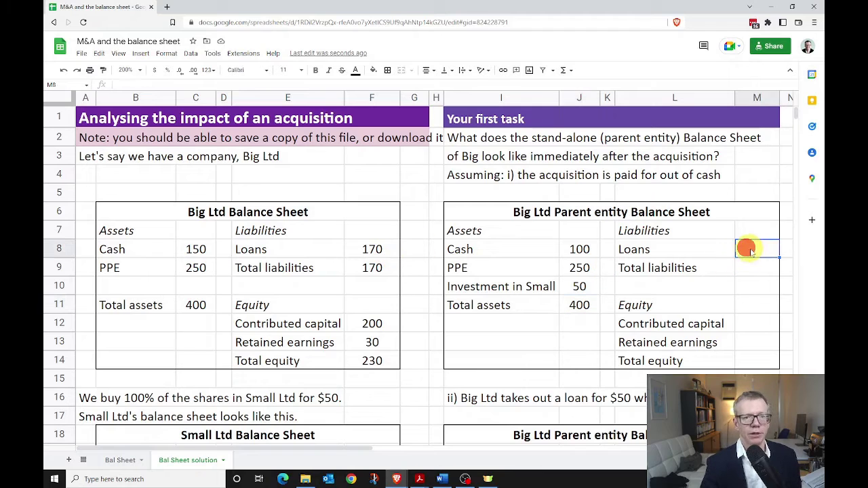
type("=")
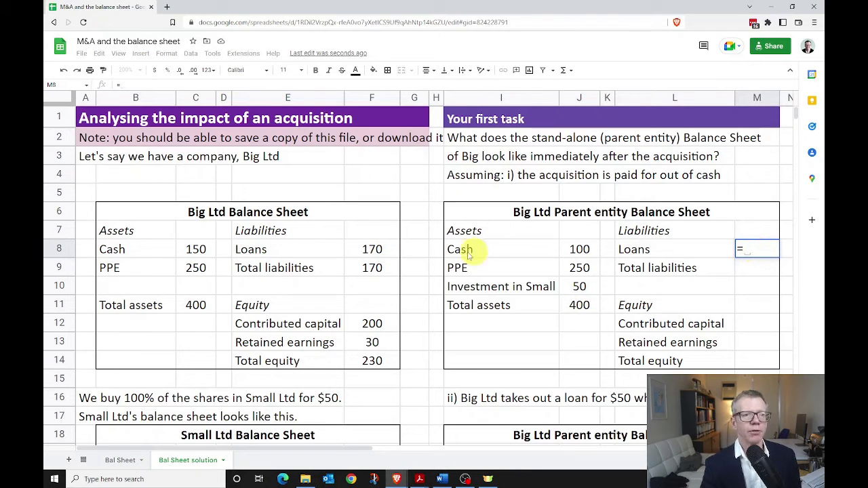
left_click(371, 249)
key("Return")
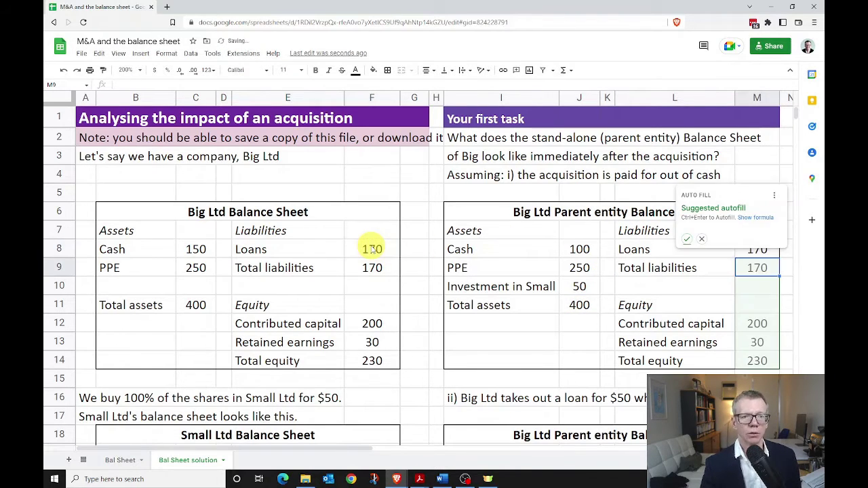
key("Escape")
type("=m8")
key("Return")
Link Contributed capital in M12 to F12 and Retained earnings in M13 to F13 of Big Ltd's original balance sheet.
key("Down")
key("Down")
type("=")
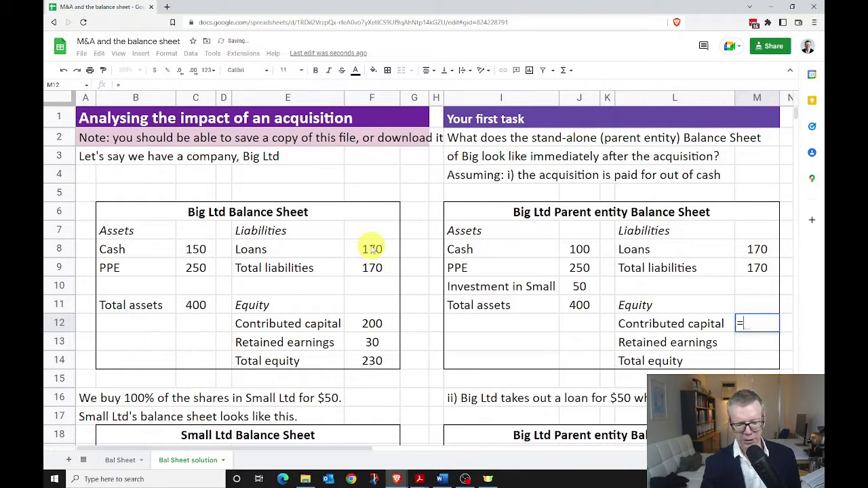
left_click(374, 324)
key("Return")
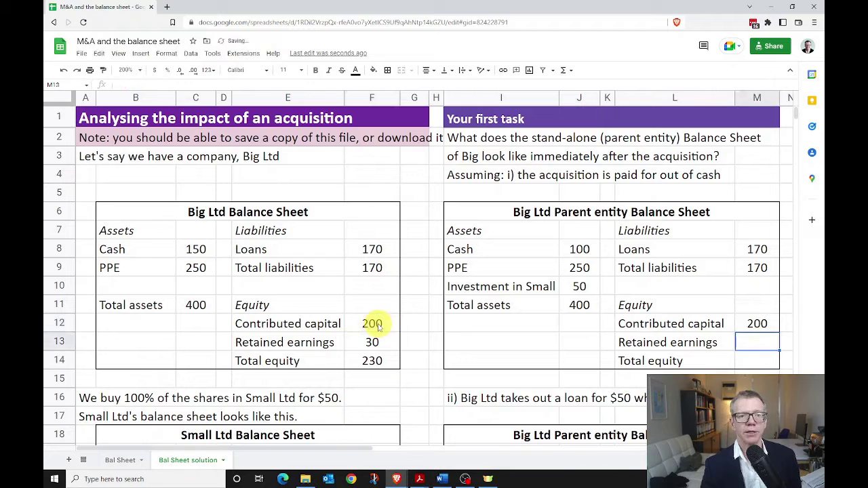
type("=")
left_click(367, 346)
key("Return")
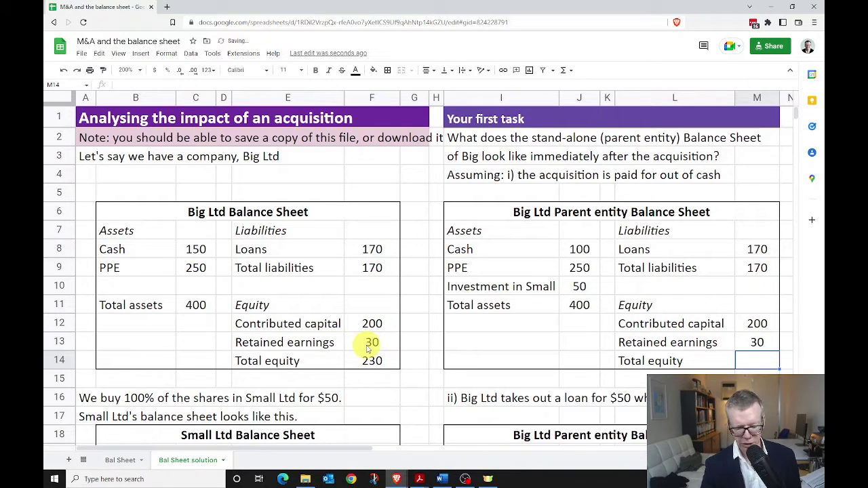
Calculate Total equity in M14 as Contributed capital plus Retained earnings, =M12+M13.
type("=")
key("Up")
key("Up")
type("+")
key("Up")
key("Return")
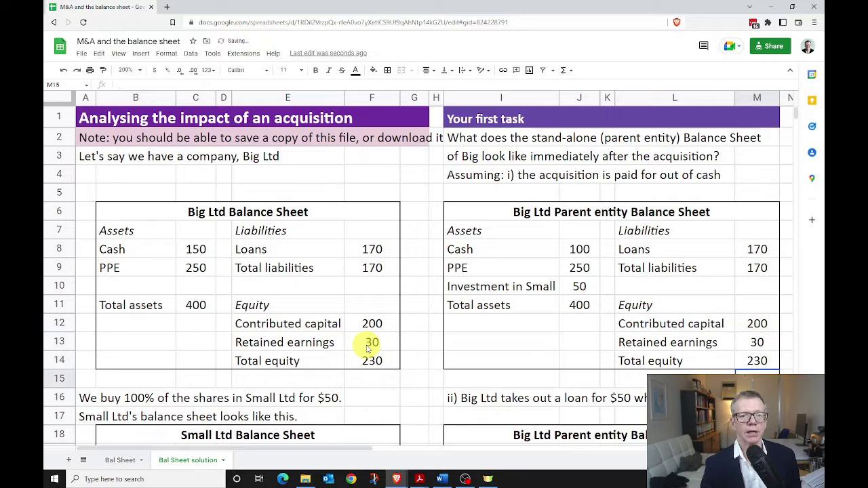
Check Total equity, Total liabilities and Total assets in the completed cash-funded parent entity balance sheet.
key("Up")
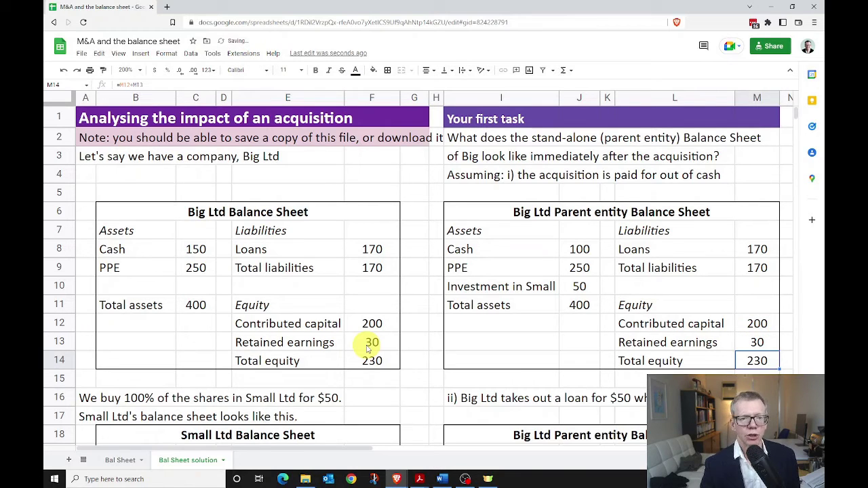
key("Up")
key("Up")
key("Up")
key("Up")
key("Up")
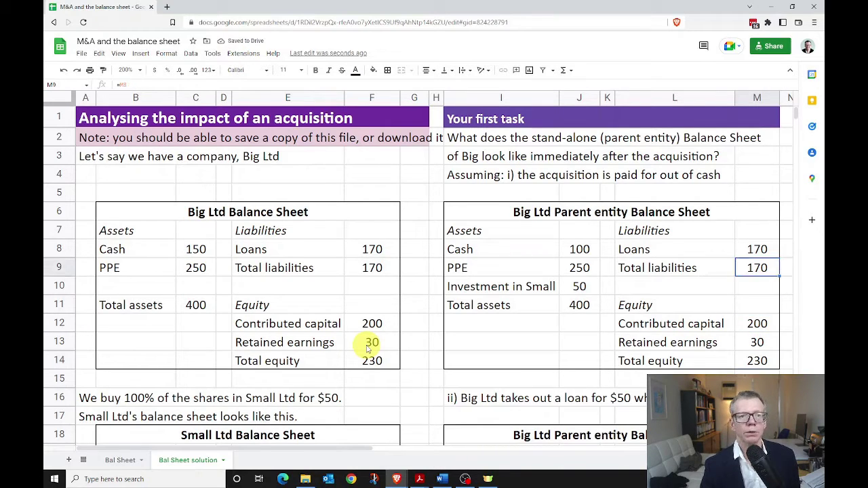
key("Left")
key("Left")
key("Down")
key("Left")
key("Down")
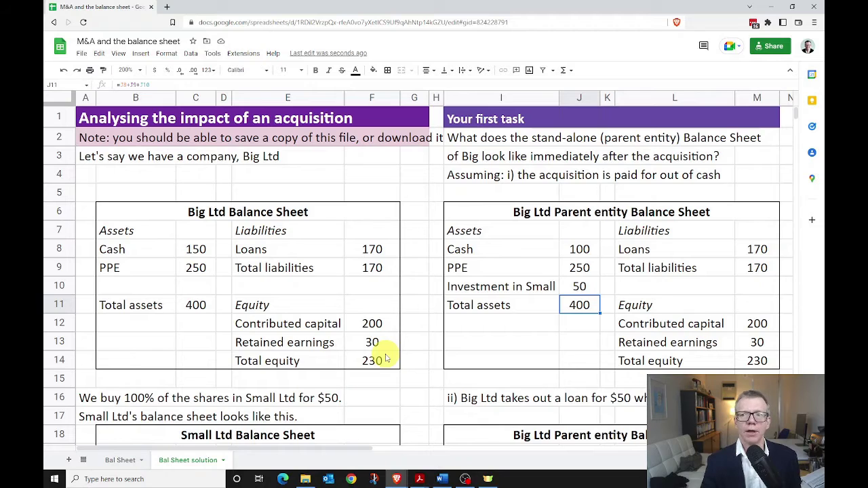
In the loan-funded scenario ii balance sheet, link Cash in J20 to C8 and PPE in J21 to C9.
scroll(385, 357, "down", 1)
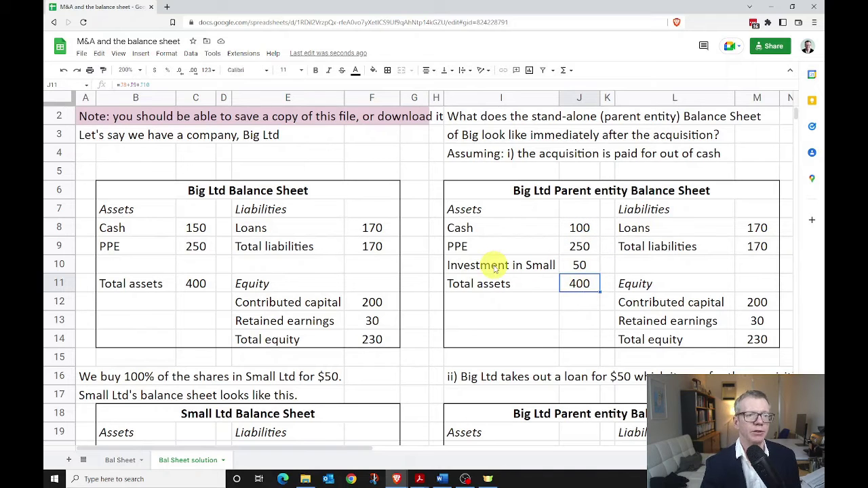
scroll(495, 268, "down", 5)
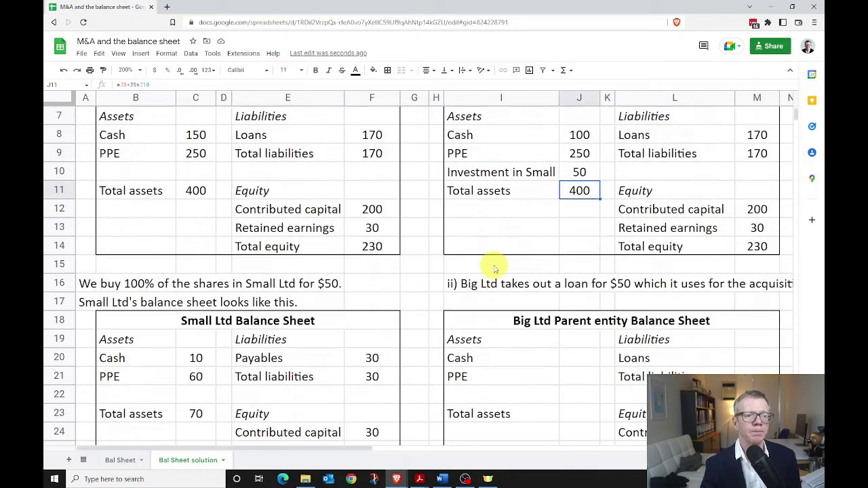
scroll(494, 268, "down", 3)
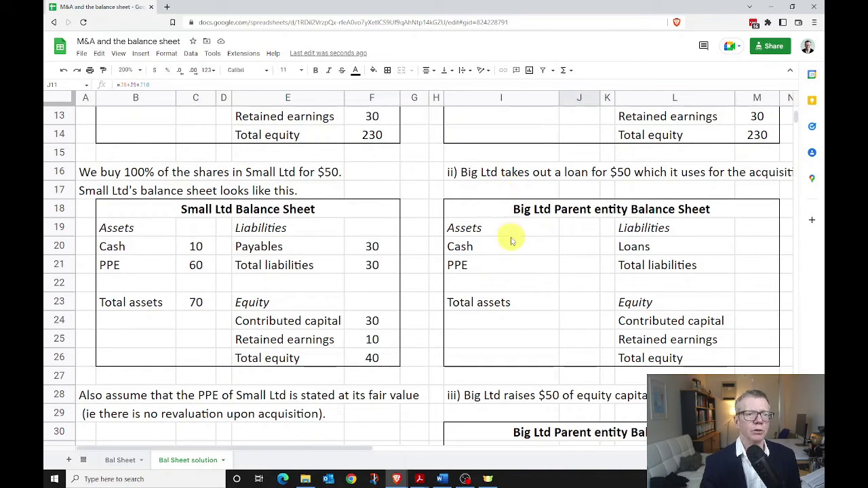
left_click(580, 248)
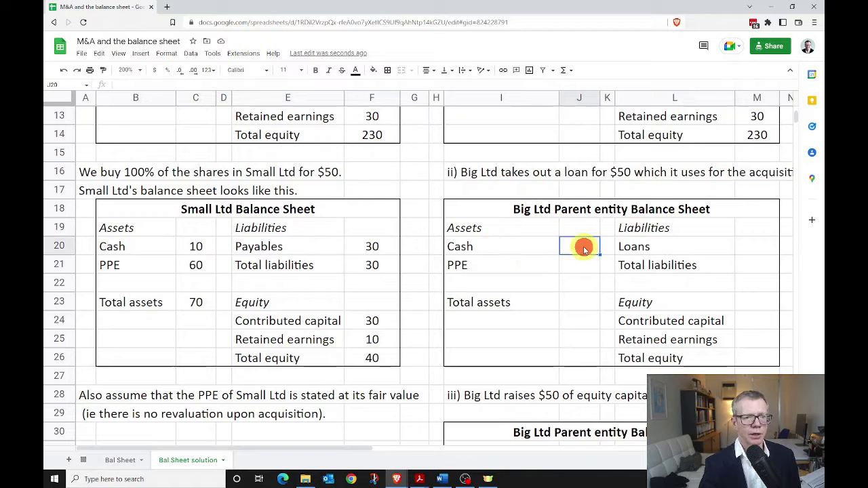
type("=")
scroll(242, 151, "up", 5)
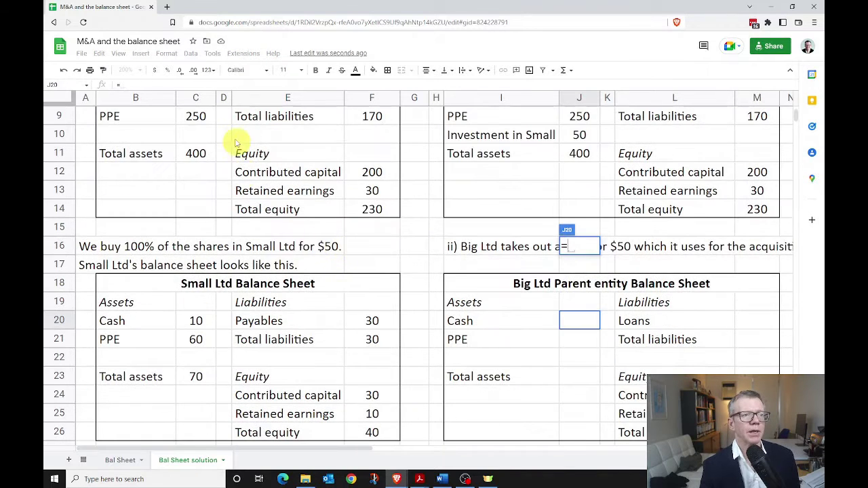
left_click(193, 119)
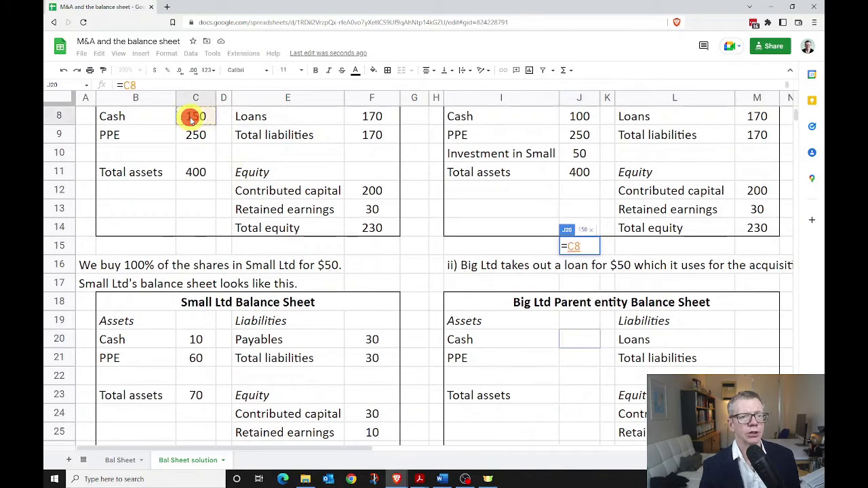
key("Return")
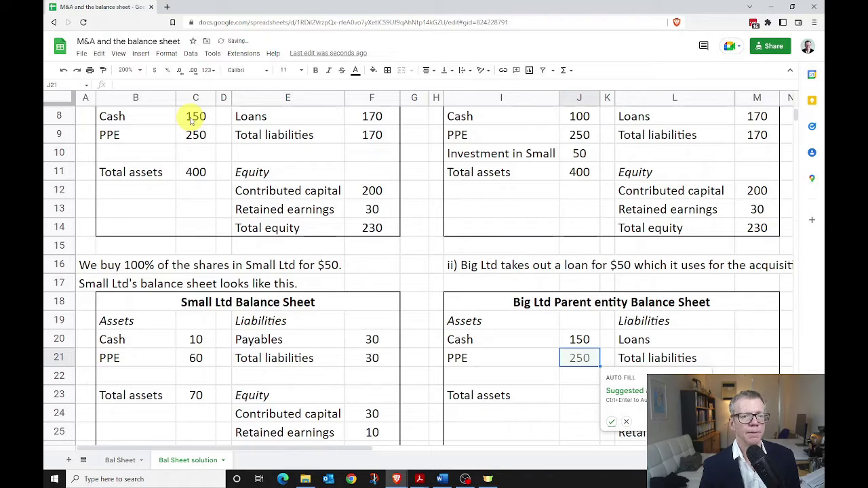
key("Return")
type("=C9")
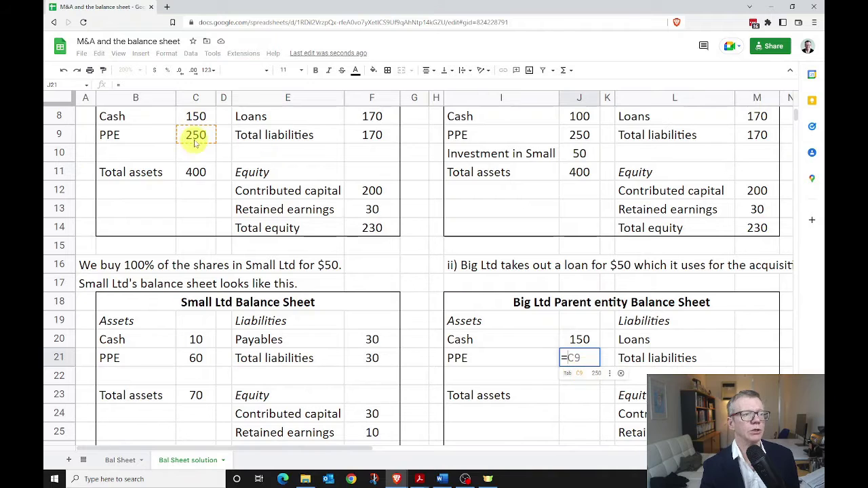
left_click(197, 135)
key("Return")
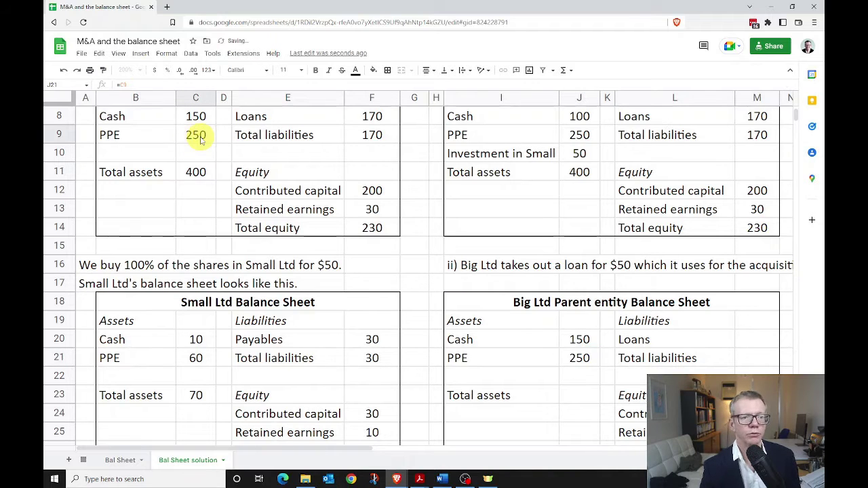
Add an Investment in Small line of 50 in row 22 of the loan-funded scenario ii balance sheet.
double_click(492, 378)
type("Investment in Small")
key("Tab")
type("50")
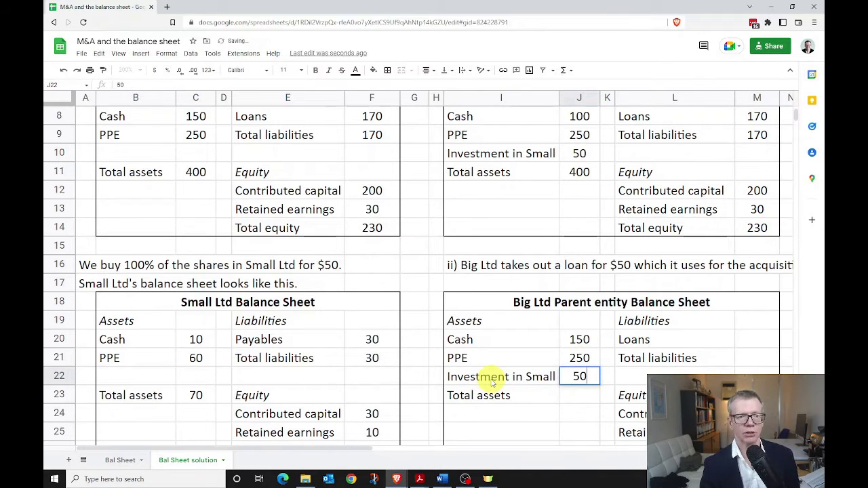
key("Return")
Calculate Total assets in J23 as the sum of Cash, PPE and Investment in Small, =SUM(J20:J22).
key("Tab")
type("=")
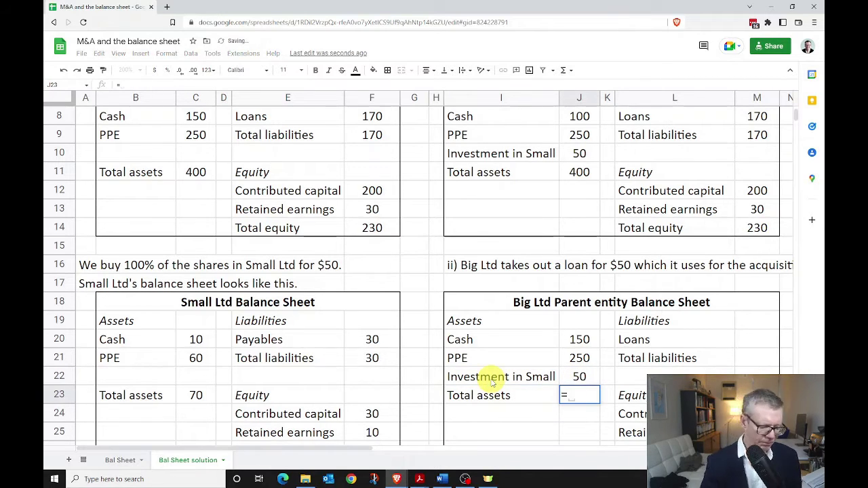
type("SUM(")
key("Up")
key("shift+Up")
key("shift+Up")
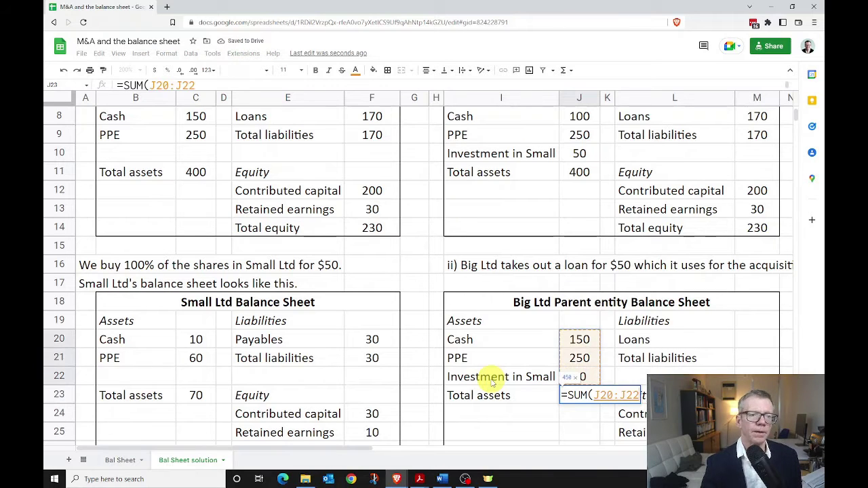
key("Return")
key("Up")
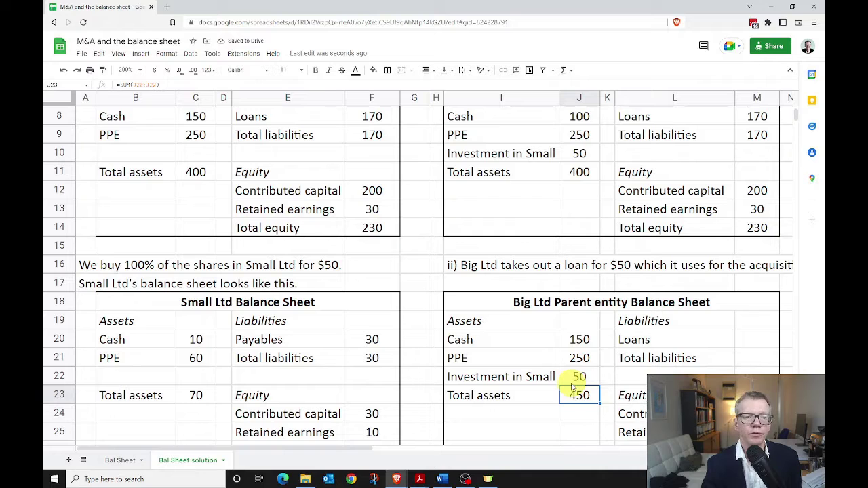
Set Loans in M20 to the original loans plus the new borrowing, =F8+50, and fill Total liabilities in M21 with the same amount.
left_click(752, 341)
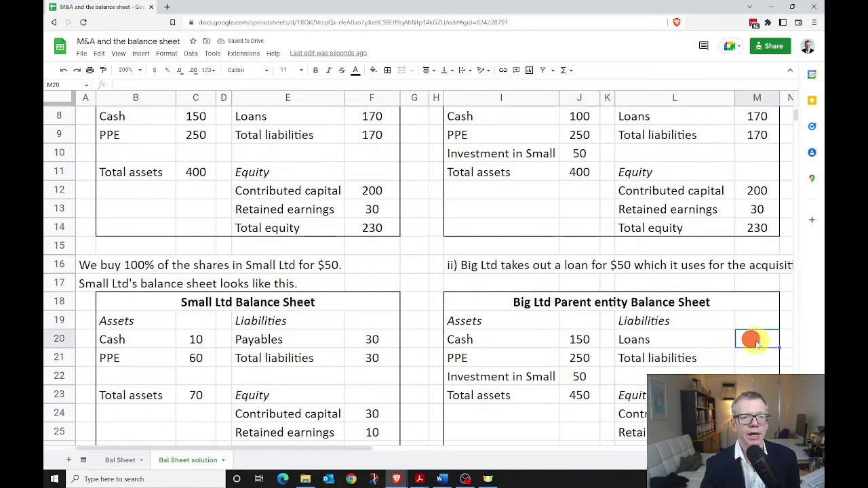
type("=")
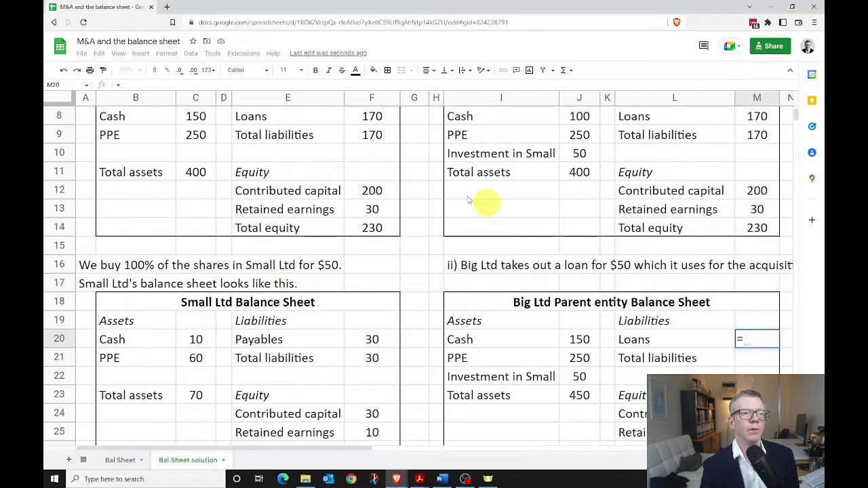
left_click(379, 116)
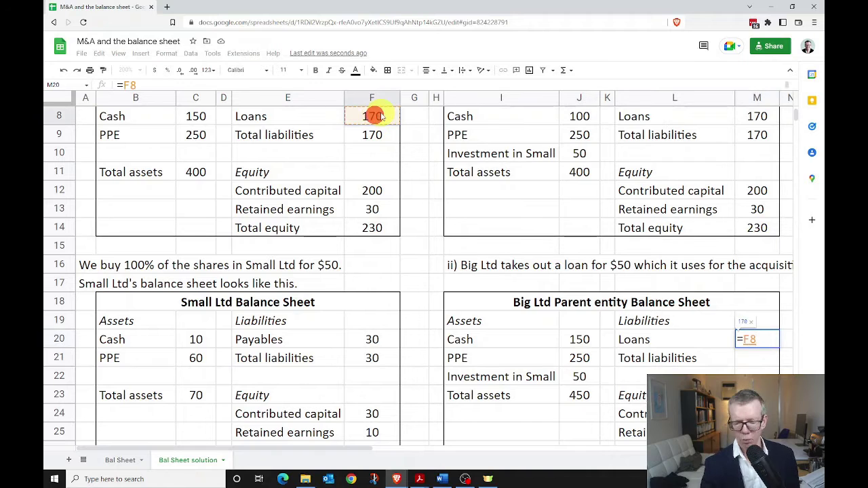
type("+50")
key("Return")
type("=")
left_click(380, 117)
type("+50")
key("Return")
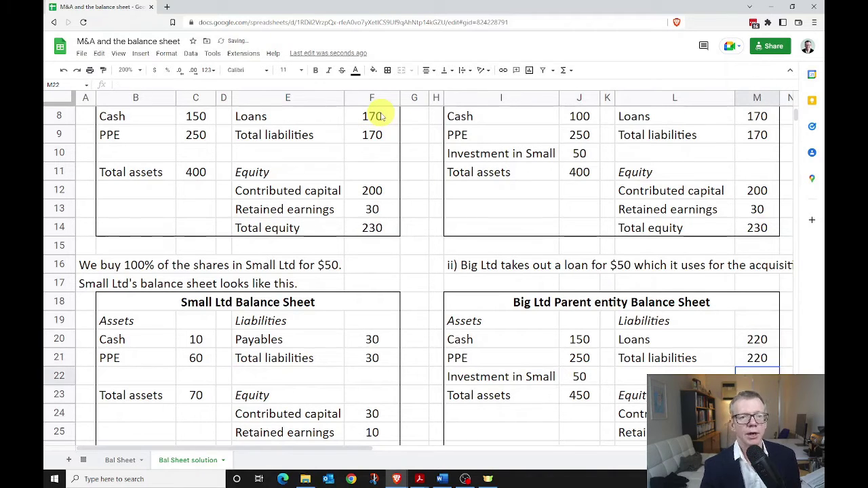
Link scenario ii's Contributed capital in M24 to F12 and Retained earnings in M25 to F13.
key("Down")
key("Down")
type("=")
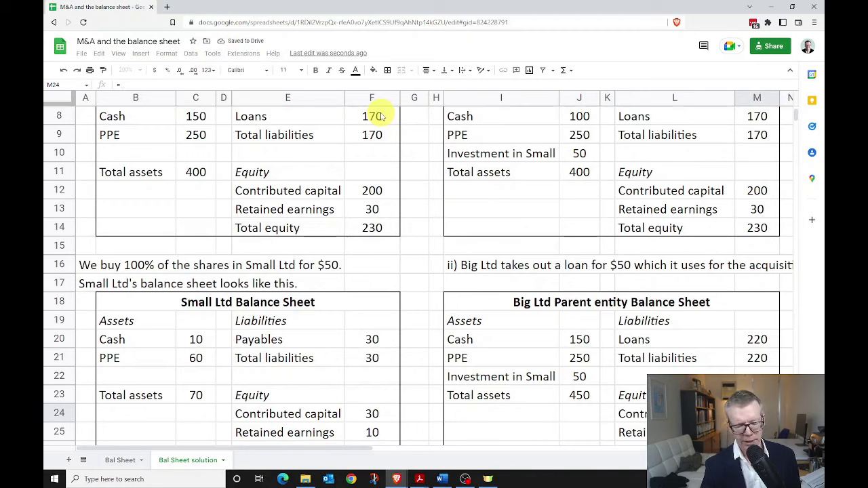
left_click(371, 192)
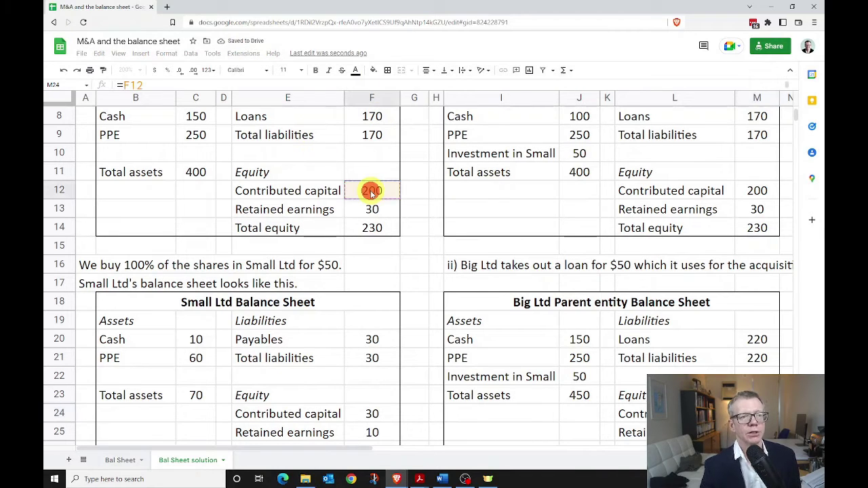
key("Return")
type("=")
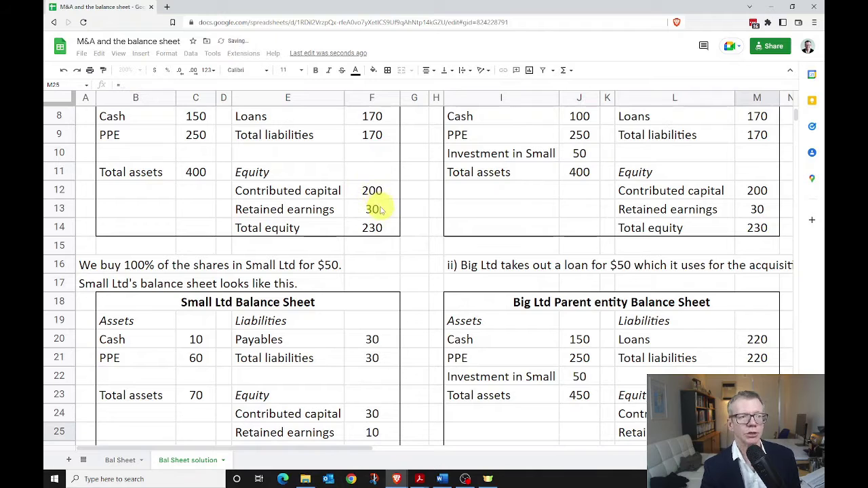
left_click(377, 209)
key("Return")
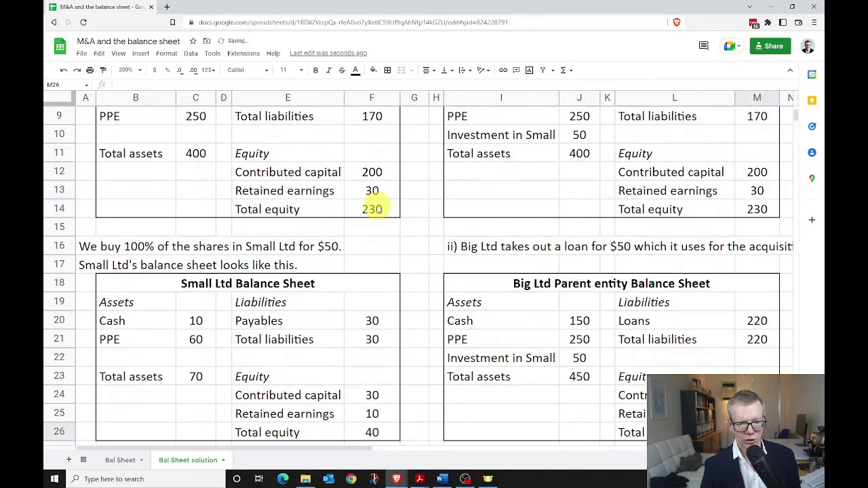
Calculate scenario ii's Total equity in M26 as Contributed capital plus Retained earnings, =M24+M25.
type("=")
key("Up")
key("Up")
type("+")
key("Up")
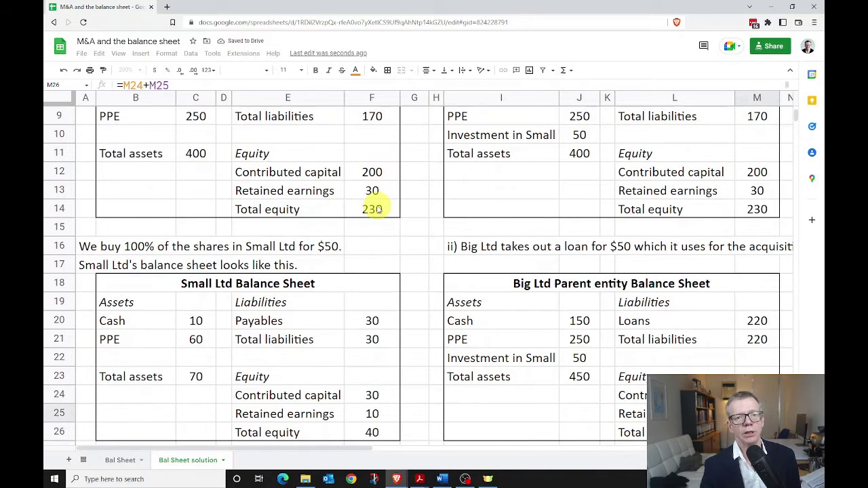
key("Return")
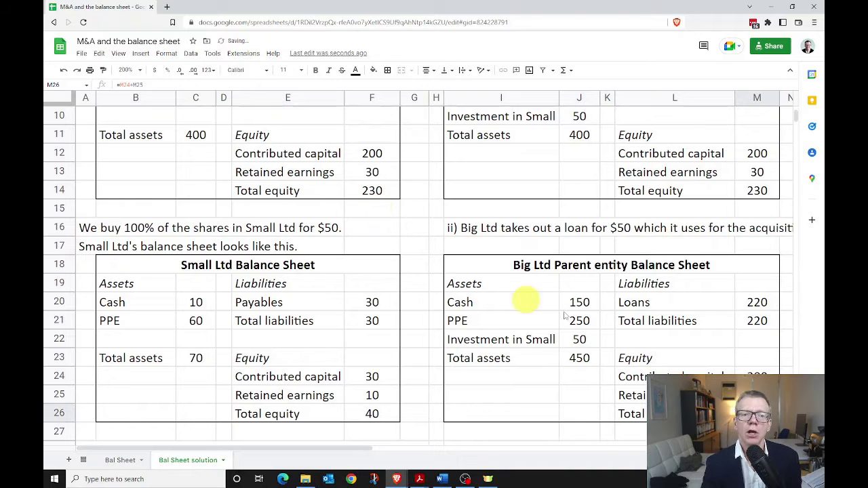
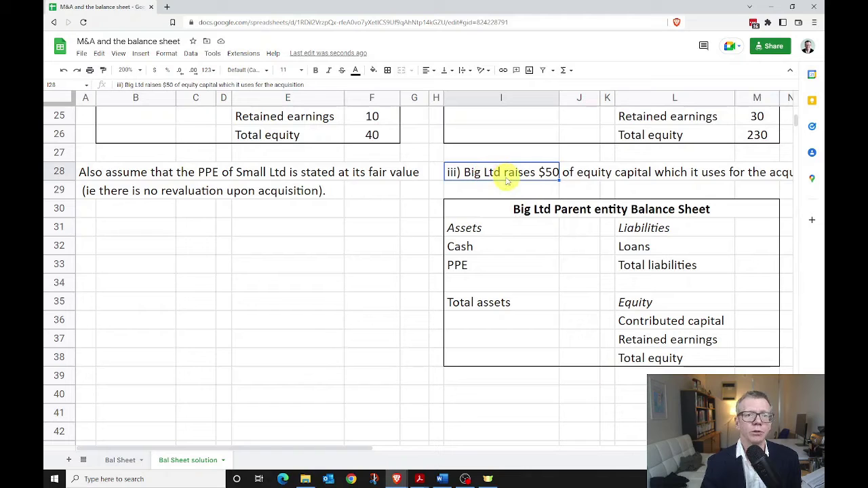
In the equity-funded scenario iii balance sheet, link Cash in J32 to C8 and PPE in J33 to C9.
left_click(579, 249)
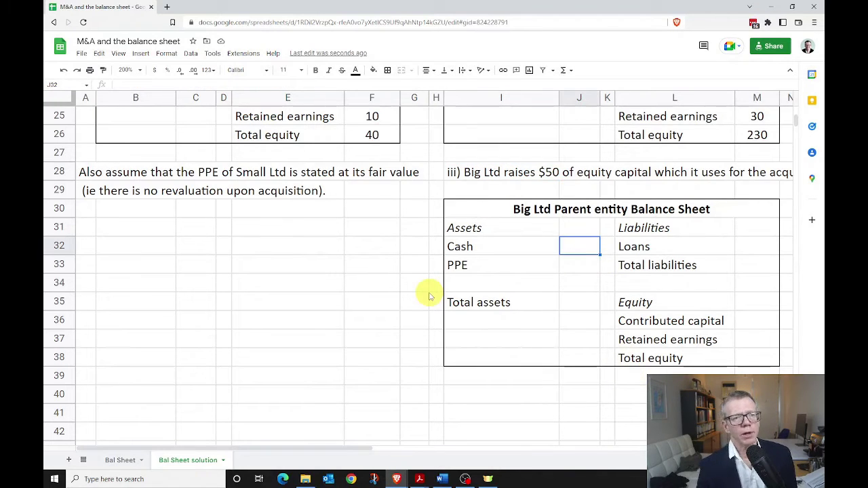
type("=")
scroll(407, 300, "up", 4)
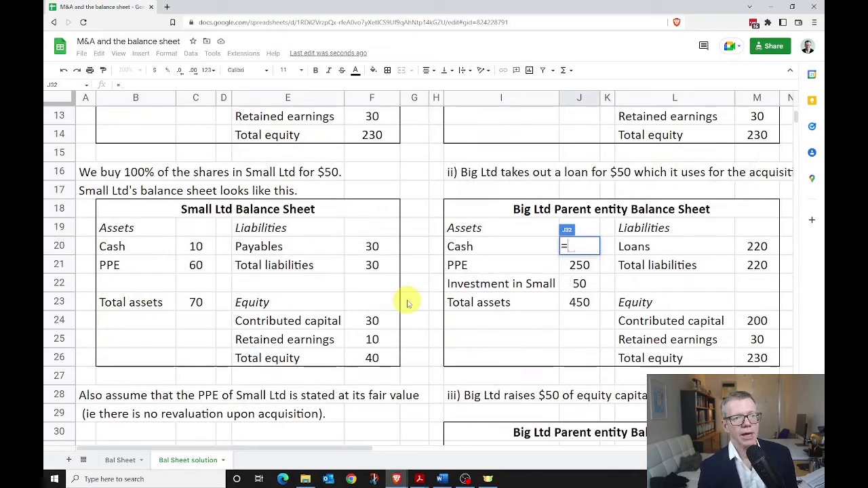
scroll(326, 265, "up", 2)
left_click(195, 135)
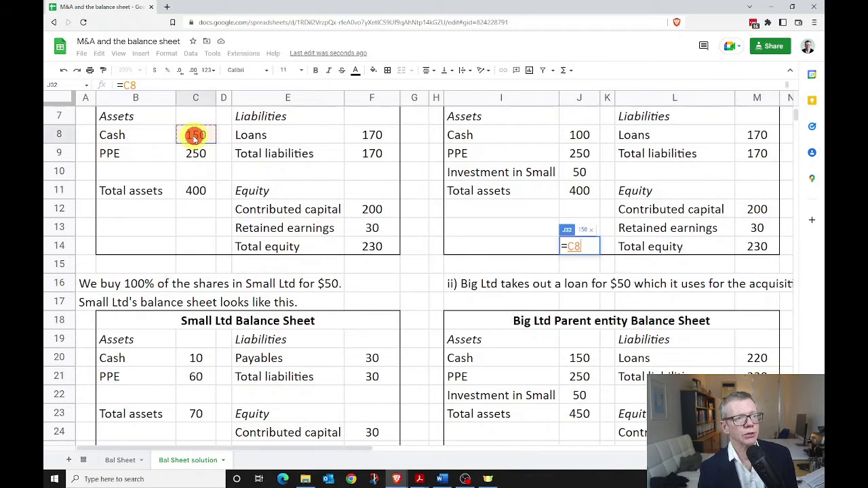
key("Return")
type("=")
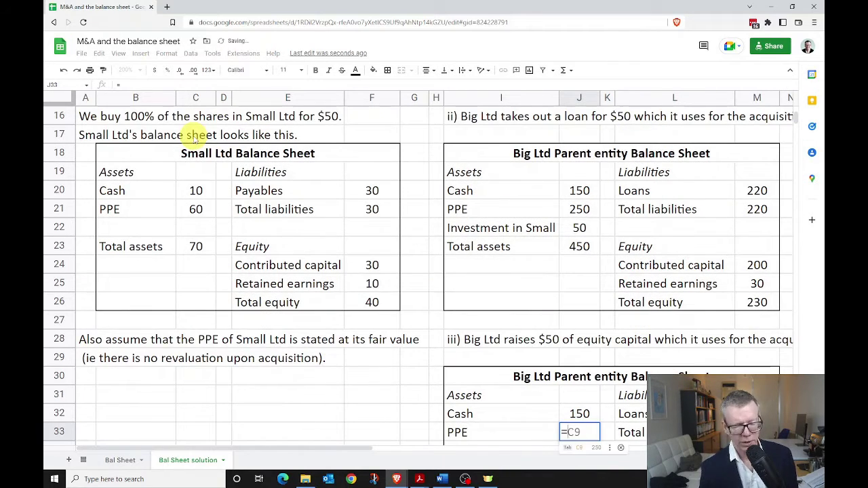
scroll(196, 136, "up", 4)
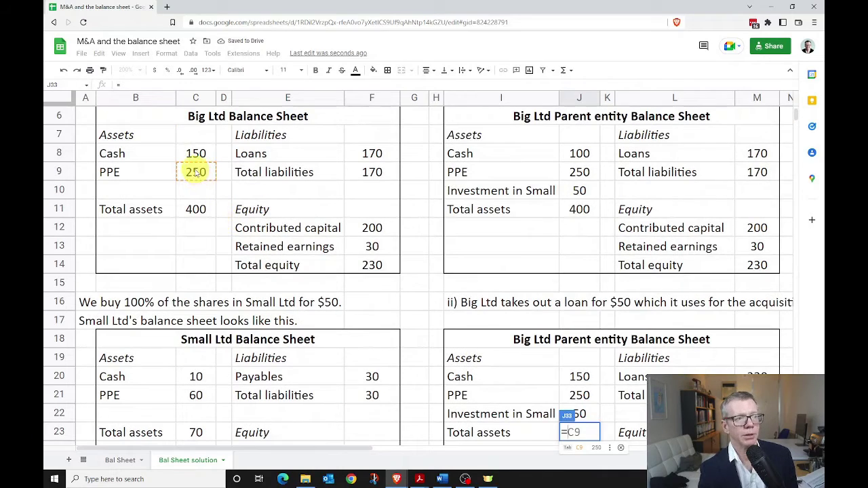
left_click(195, 172)
key("Return")
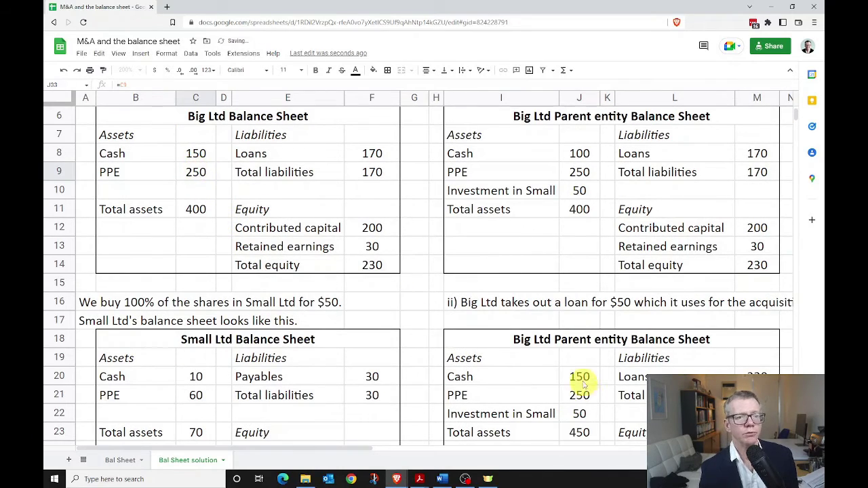
Add an Investment in Small line of 50 in row 34 of the scenario iii balance sheet.
scroll(576, 383, "down", 5)
left_click(495, 336)
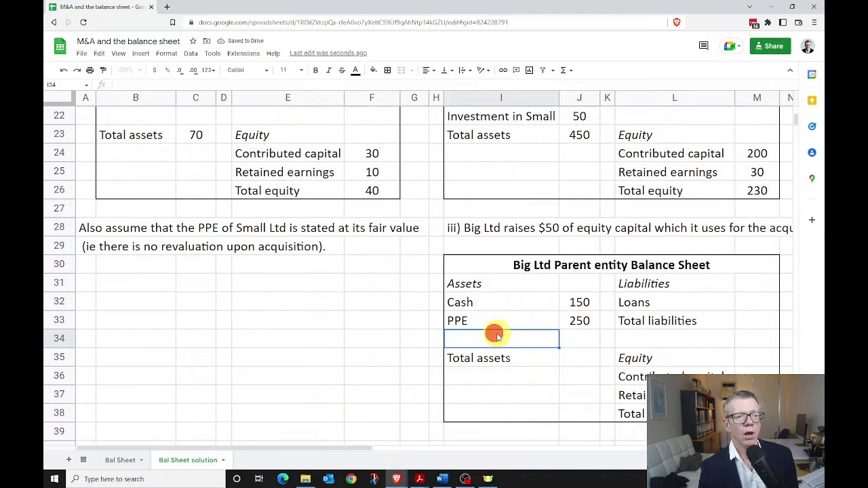
type("Investment in")
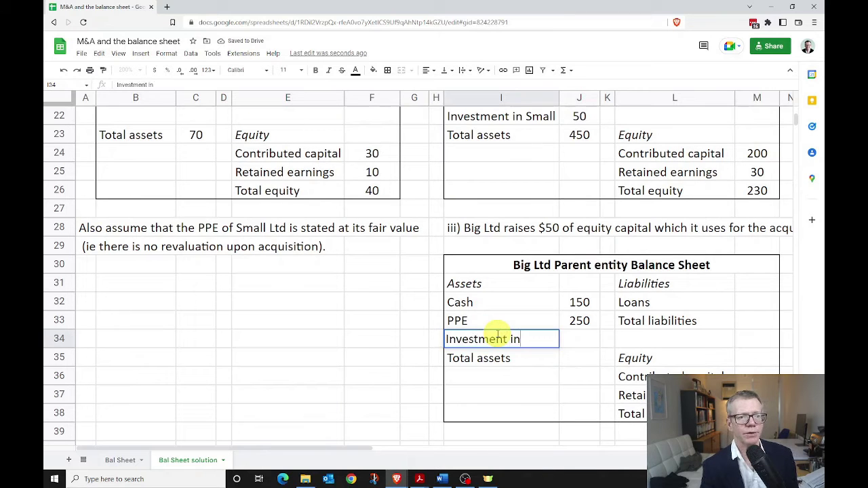
type(" Small")
key("Tab")
type("50")
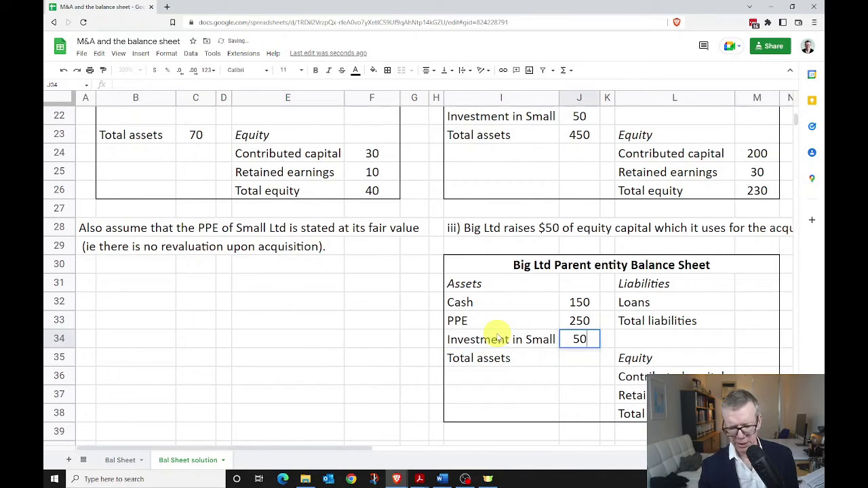
key("Return")
Calculate scenario iii's Total assets in J35 with =SUM(J32:J34).
key("Tab")
type("=")
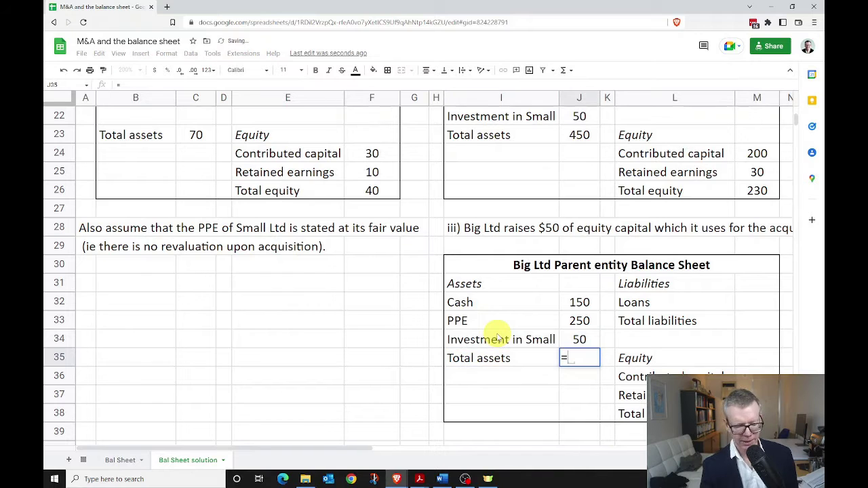
type("SUM9")
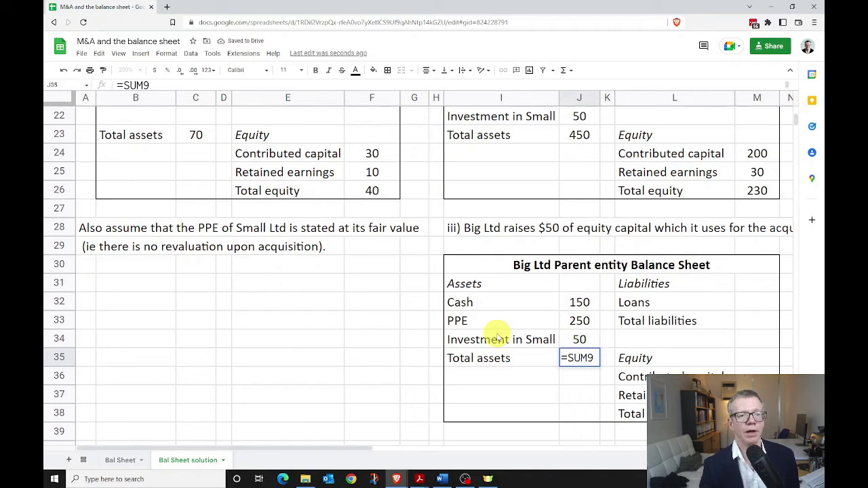
key("BackSpace")
type("(")
key("Up")
key("shift+Up")
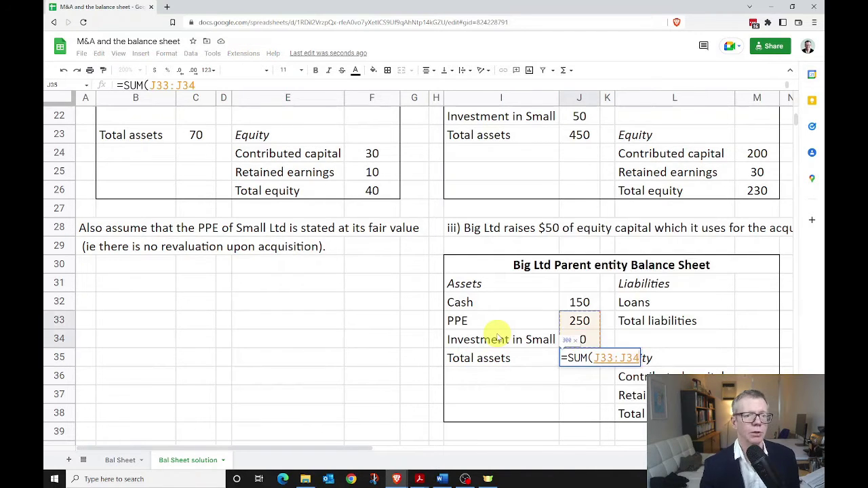
key("shift+Up")
key("Return")
key("Up")
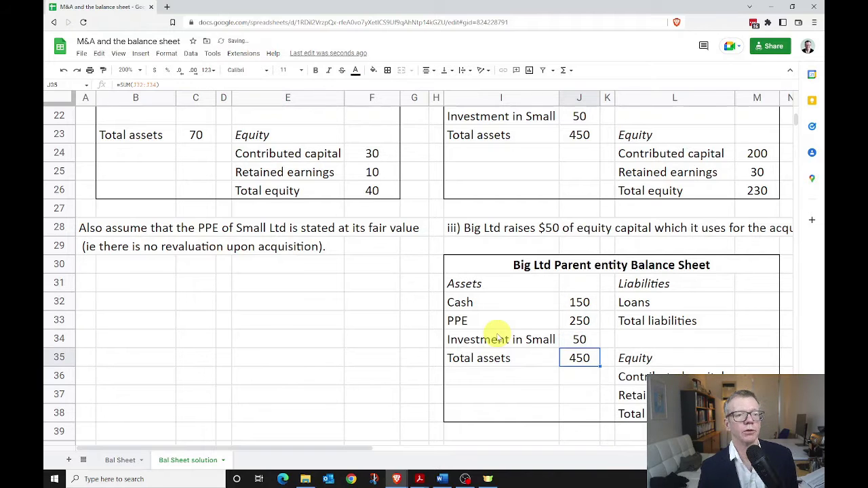
Link scenario iii's Loans in M32 to F8 and set Total liabilities in M33 to =M32.
key("Right")
key("Right")
key("Right")
key("Up")
key("Up")
key("Up")
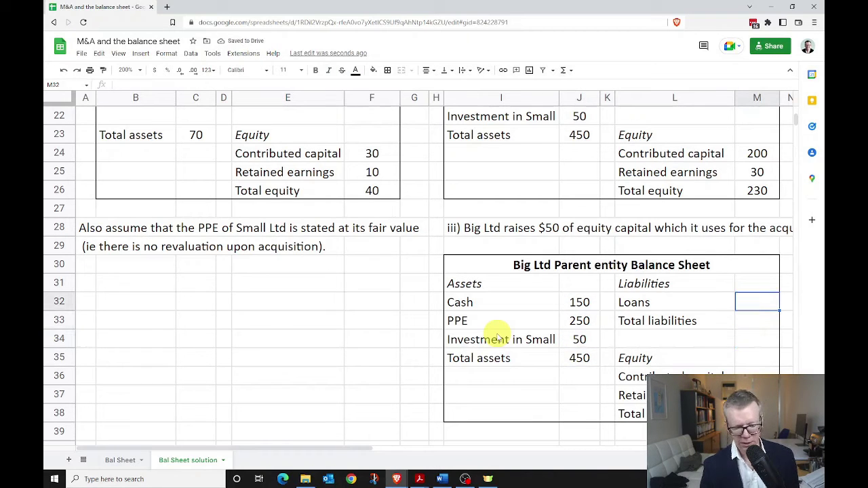
type("=")
scroll(433, 397, "up", 10)
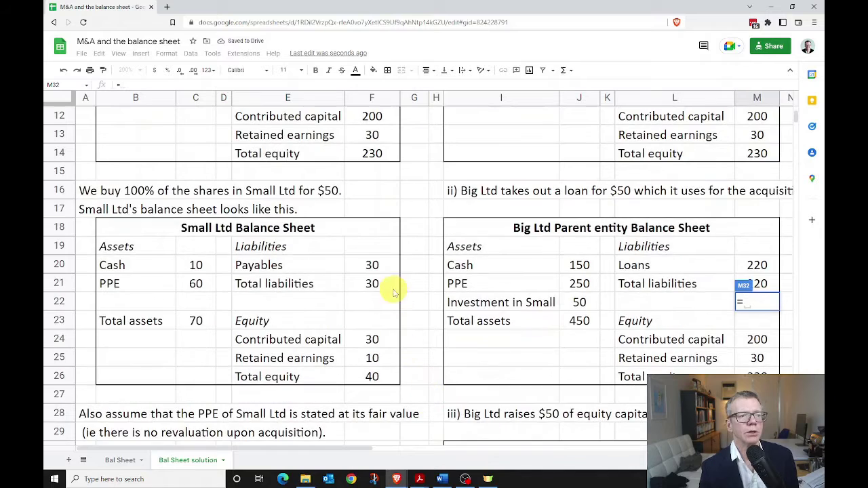
left_click(372, 228)
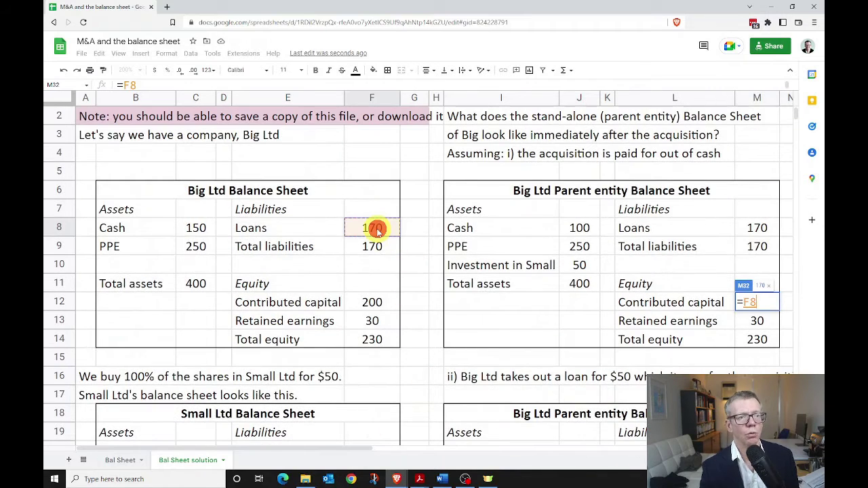
key("Return")
key("Down")
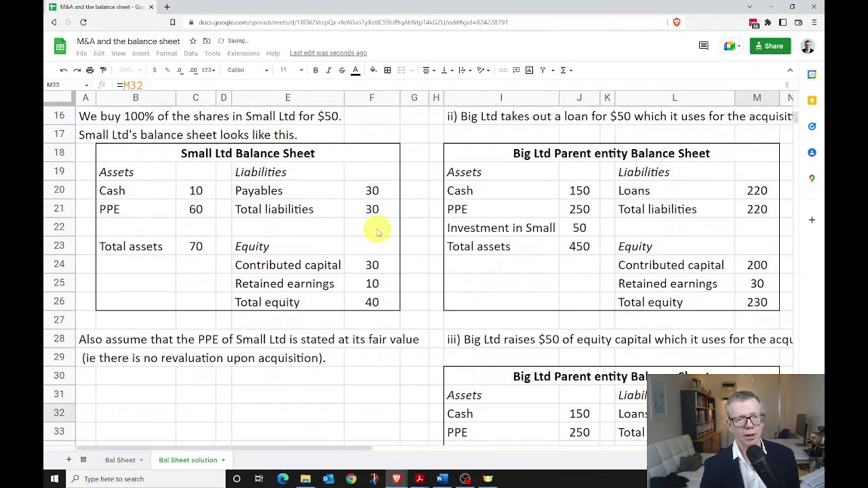
Set scenario iii's Contributed capital in M36 to =F12+50.
scroll(488, 271, "down", 2)
scroll(563, 312, "down", 2)
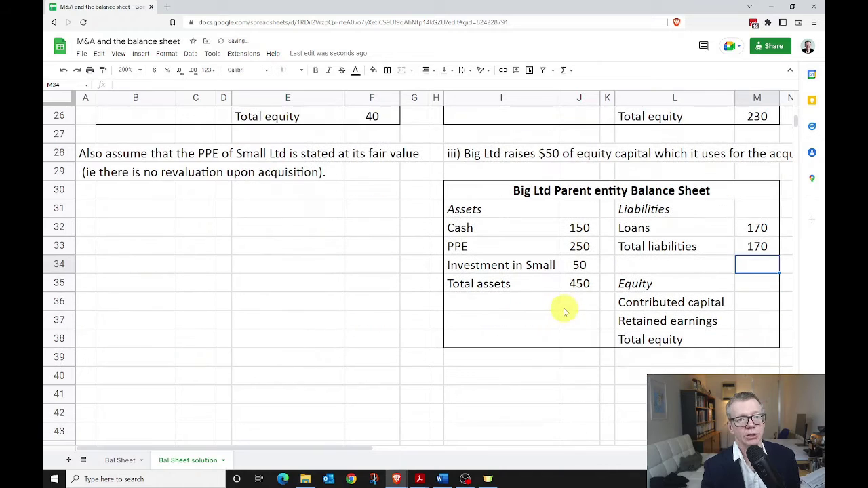
left_click(748, 302)
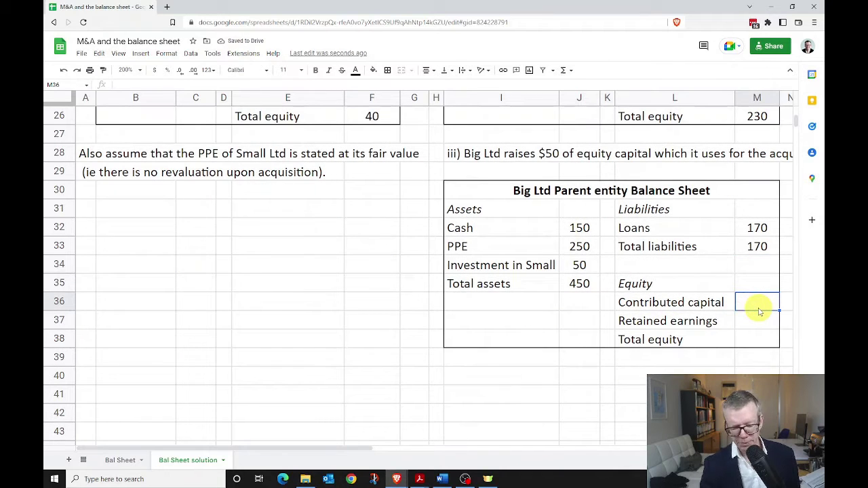
type("=")
scroll(377, 343, "up", 3)
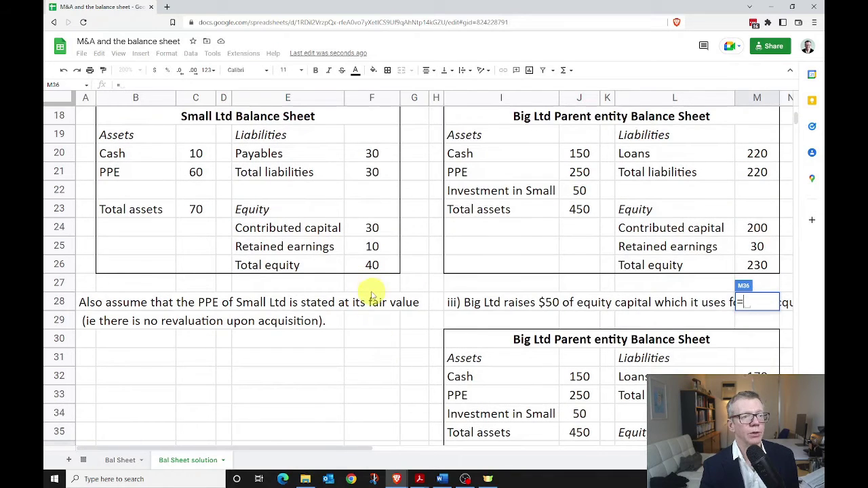
scroll(374, 309, "up", 5)
left_click(372, 229)
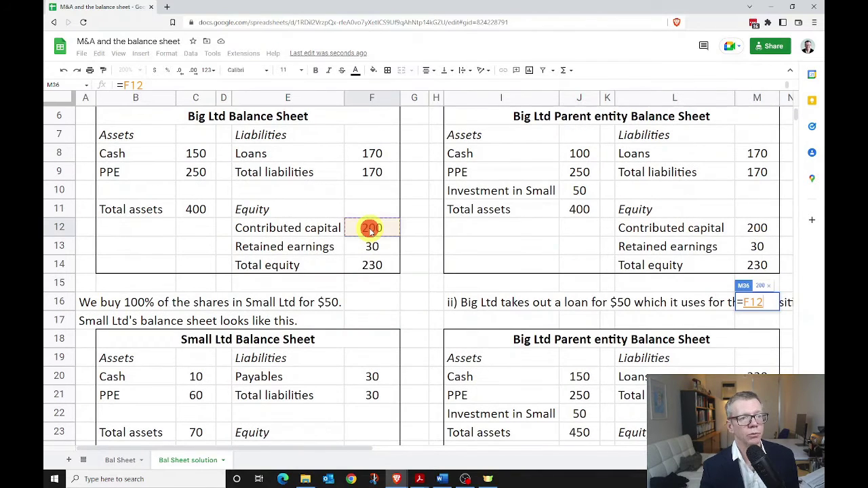
type("+50")
key("Return")
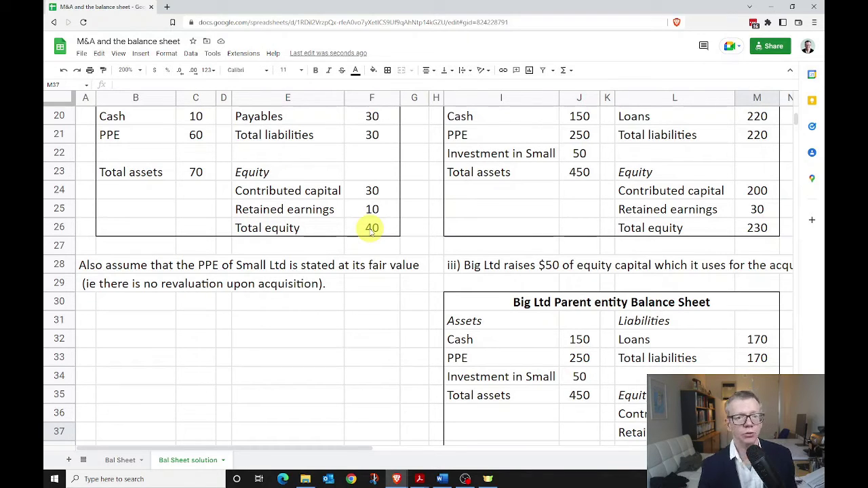
Link scenario iii's Retained earnings in M37 to Big Ltd's original retained earnings in F13.
type("=")
scroll(362, 211, "up", 1)
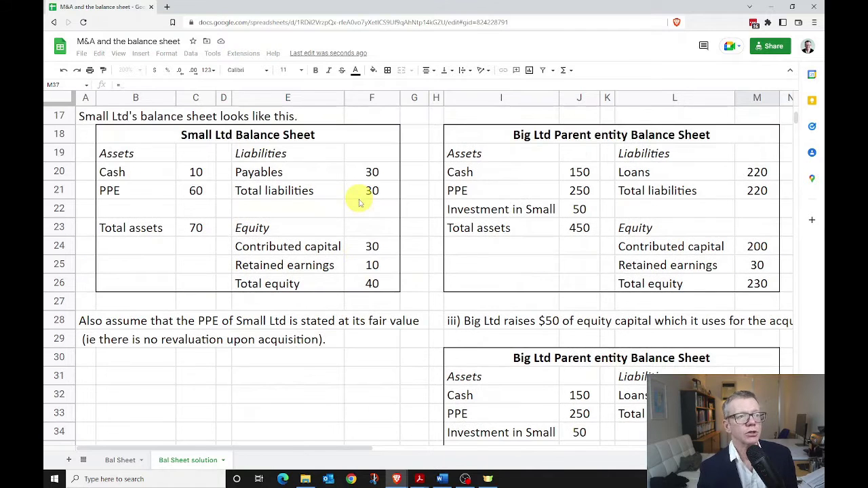
scroll(366, 203, "up", 3)
left_click(372, 208)
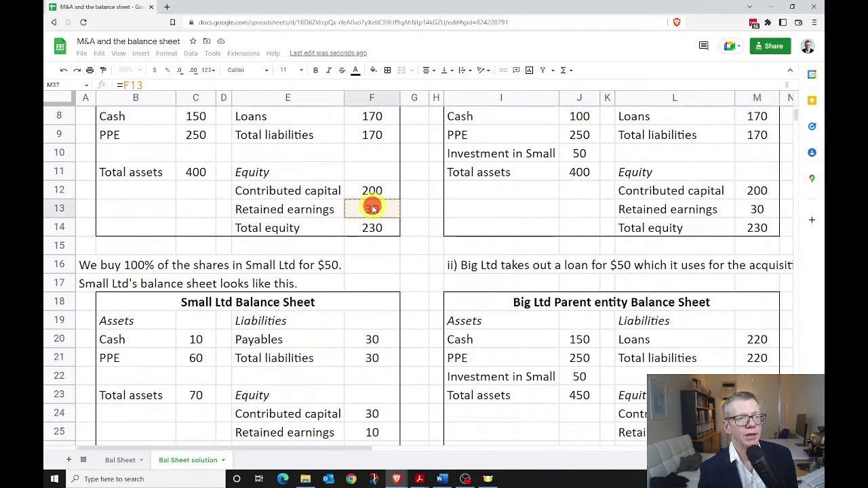
key("Return")
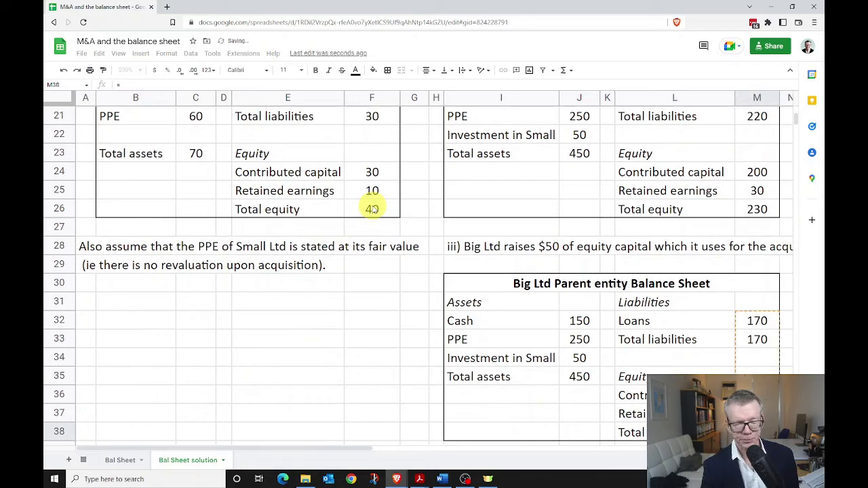
Calculate scenario iii's Total equity in M38 with =M36+M37.
type("=M36+M37")
key("Return")
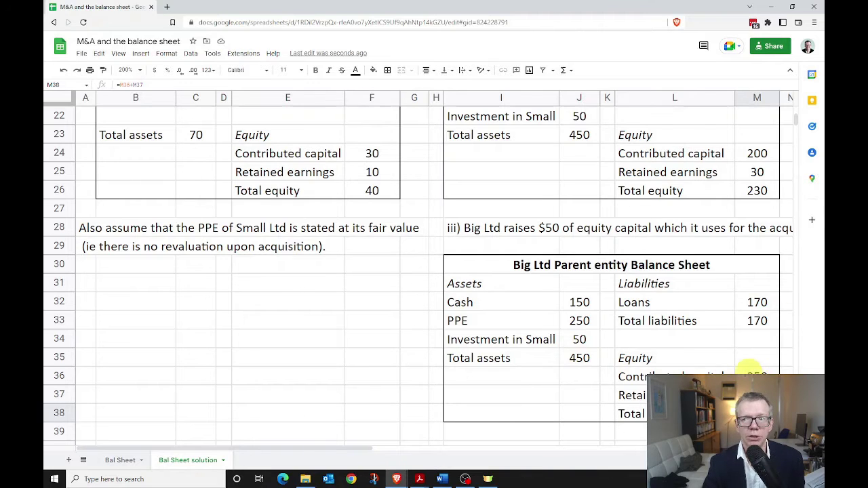
scroll(746, 369, "down", 1)
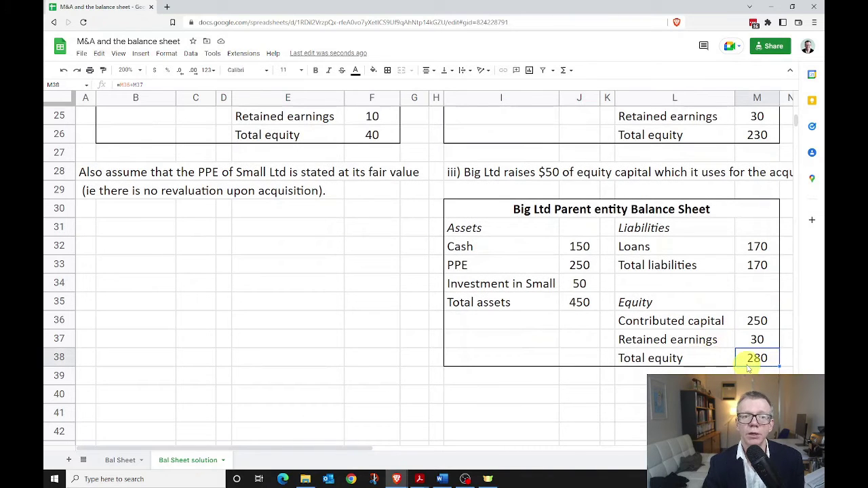
left_click(582, 301)
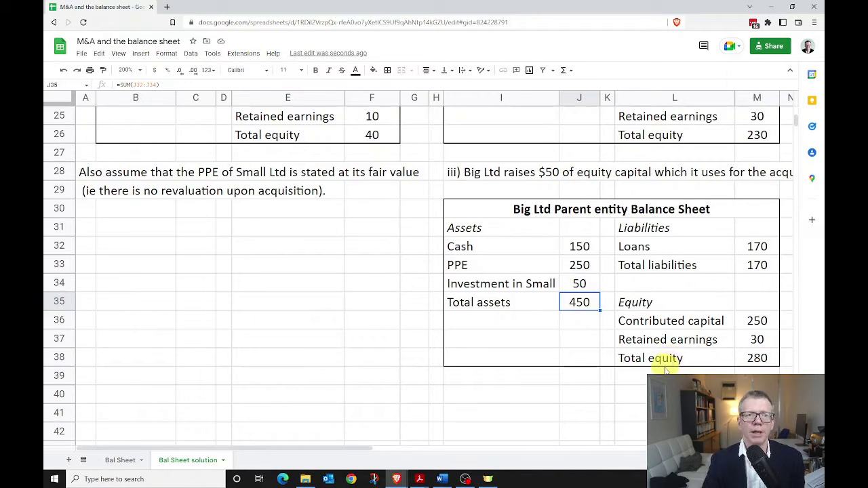
In the cash-funded scenario i consolidated balance sheet, calculate Cash in P8 as parent plus Small Ltd cash with =J8+C20.
scroll(647, 365, "up", 10)
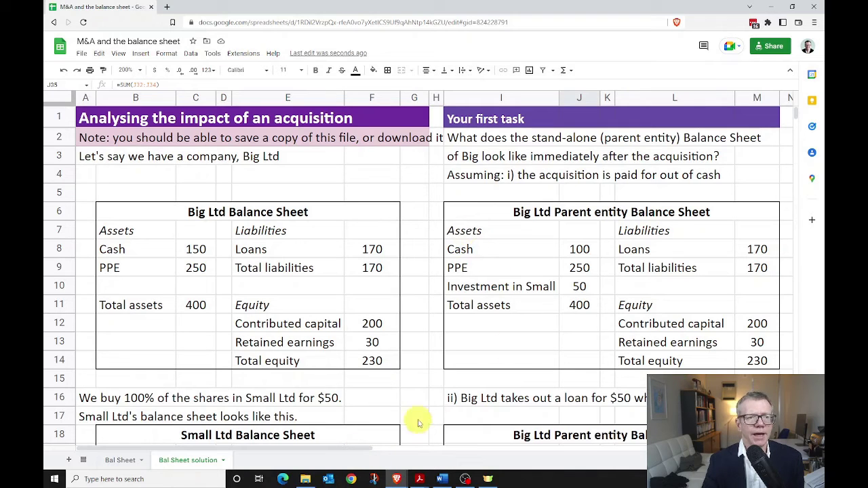
left_click(139, 70)
left_click(129, 145)
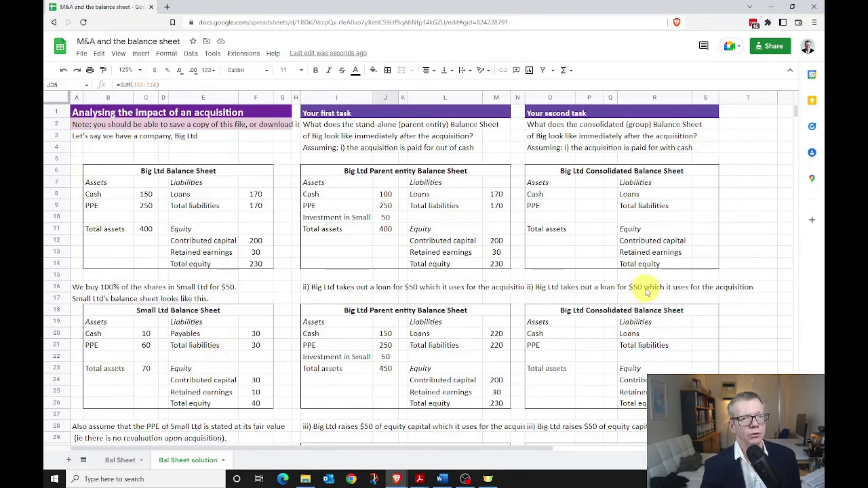
left_click(583, 193)
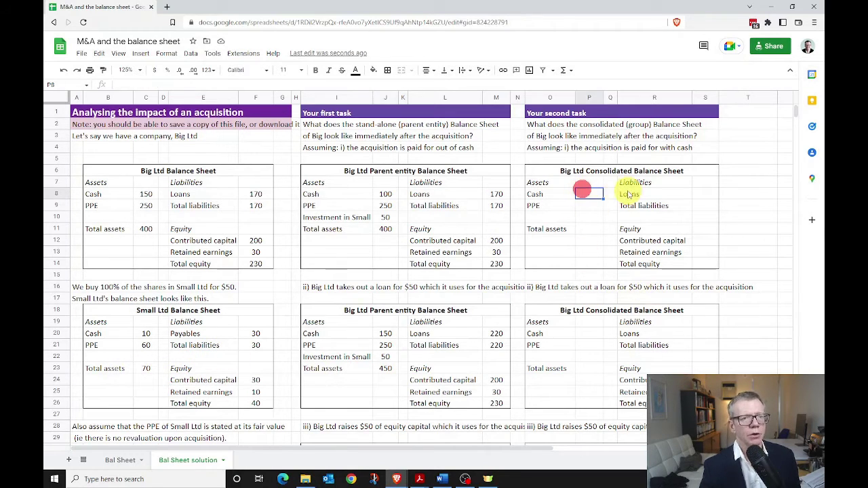
type("=")
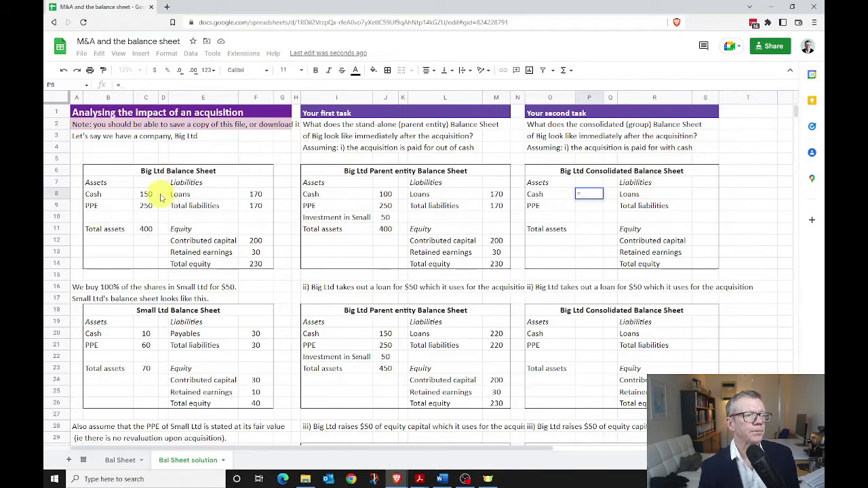
left_click(385, 195)
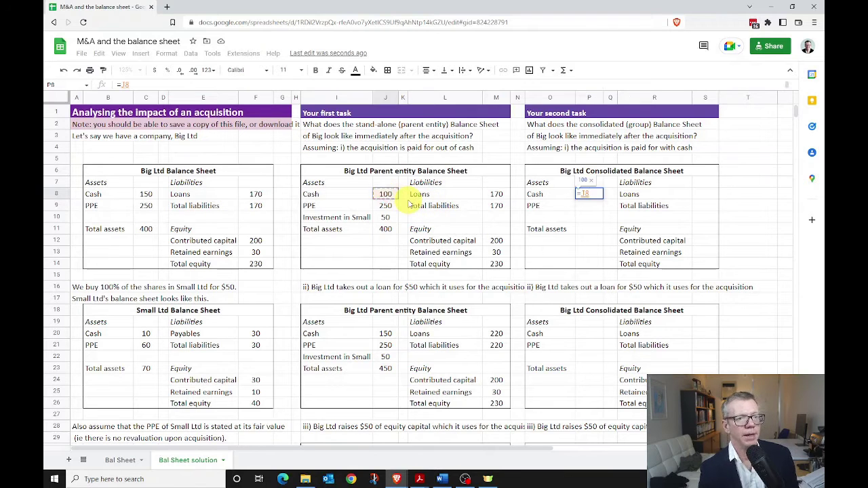
type("+")
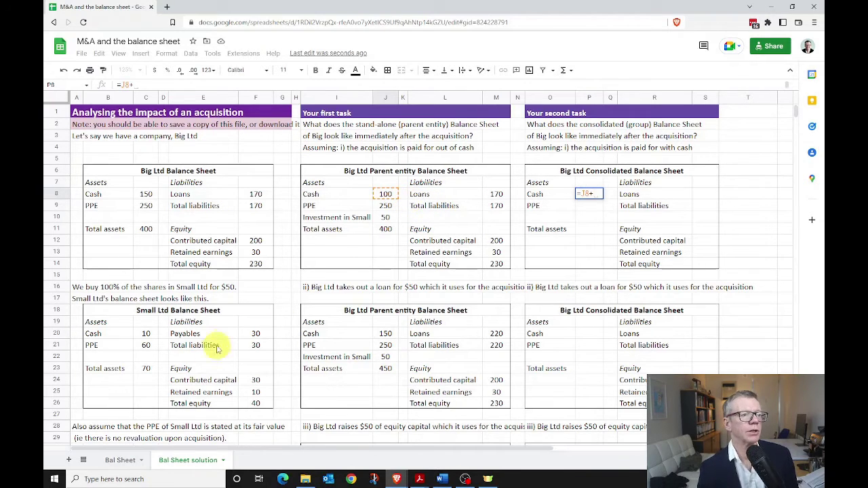
left_click(143, 333)
key("Return")
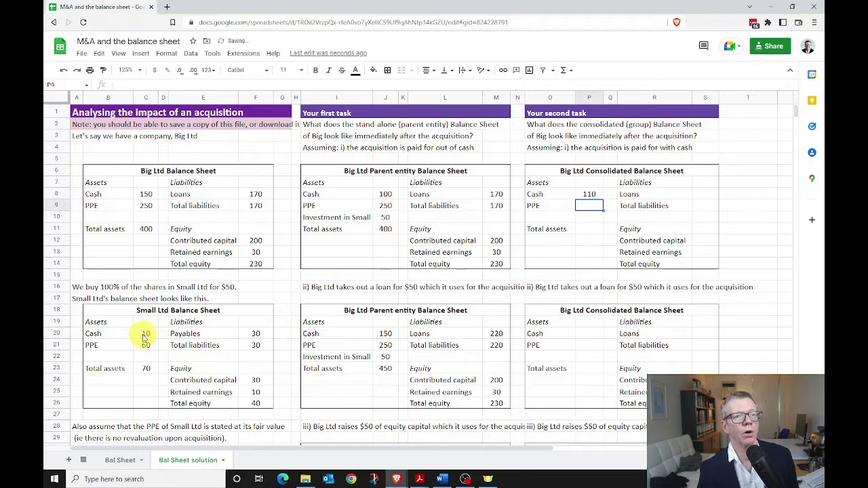
key("Up")
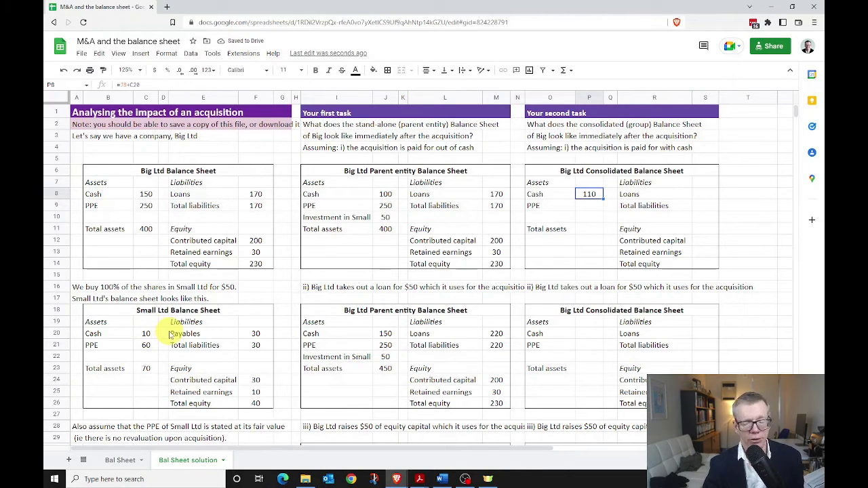
Calculate the scenario i consolidated PPE in P9 with =J9+C21.
left_click(585, 207)
type("=")
left_click(385, 205)
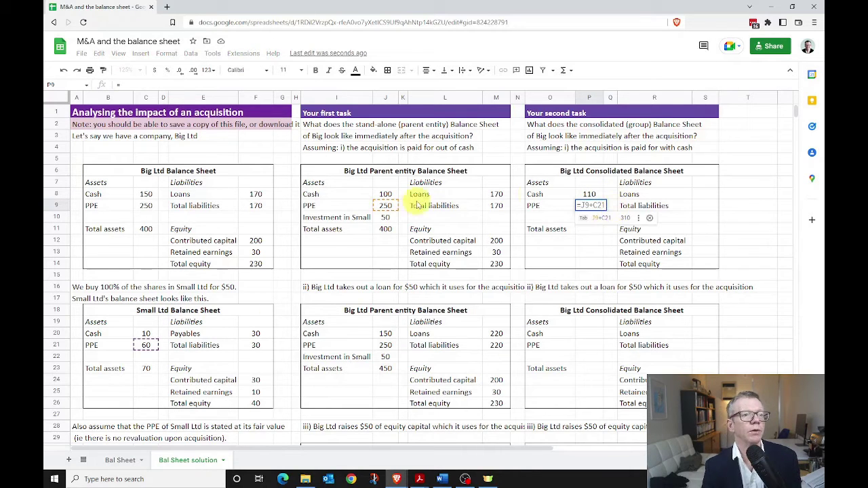
type("+C21")
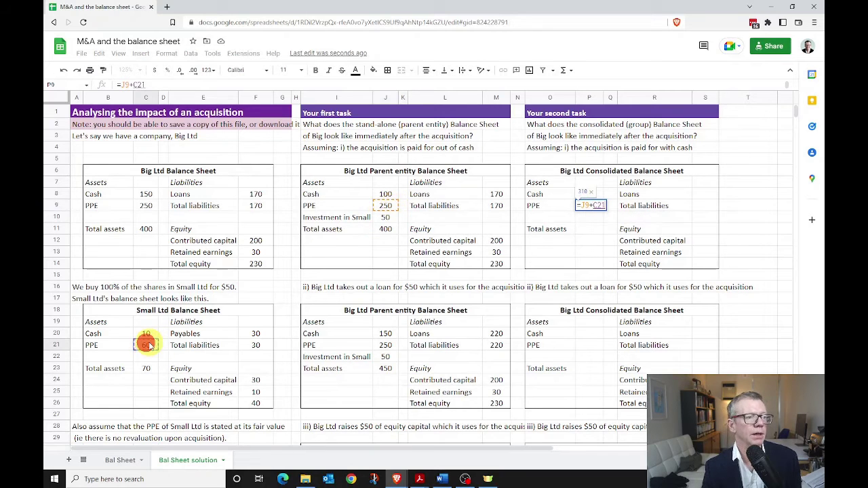
key("Return")
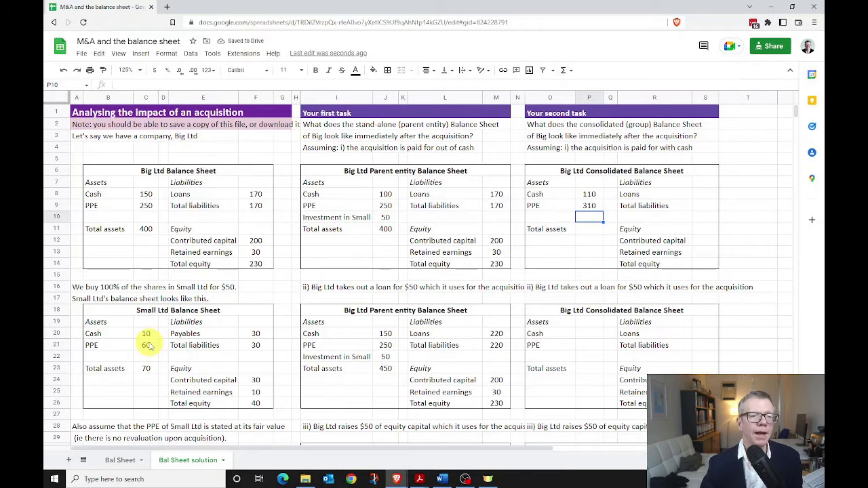
key("Right")
key("Right")
key("Right")
key("Up")
key("Up")
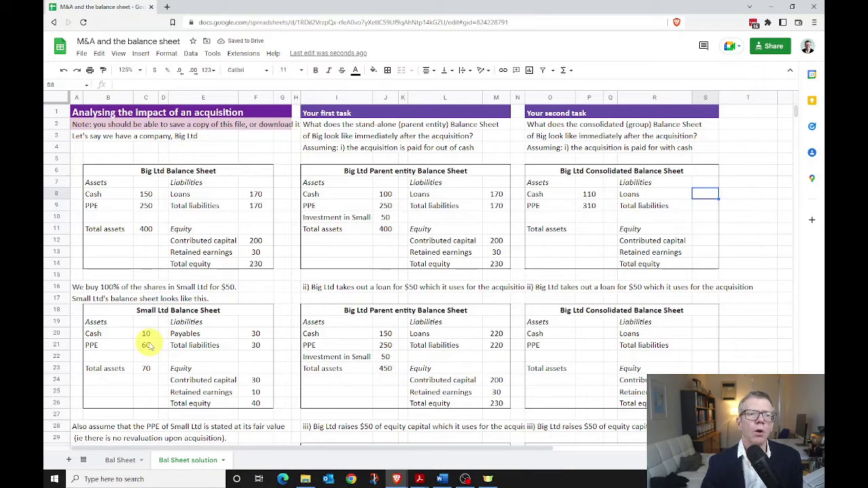
key("Left")
key("Left")
key("Left")
key("Left")
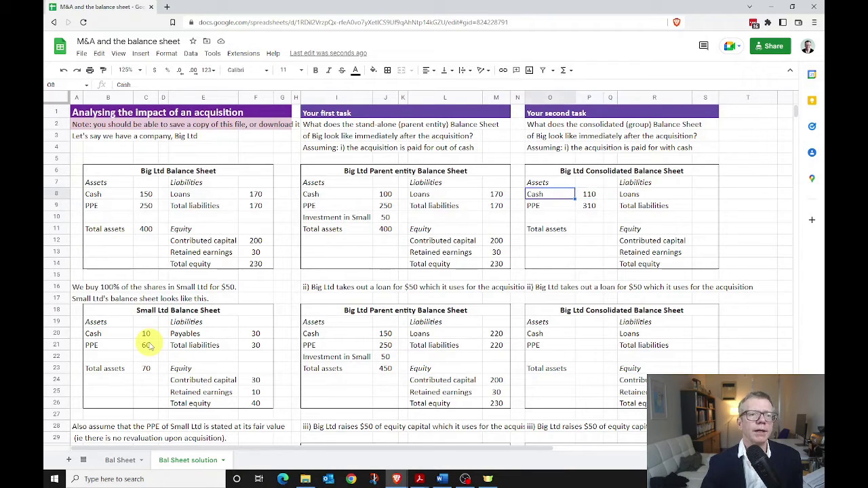
key("Down")
key("Down")
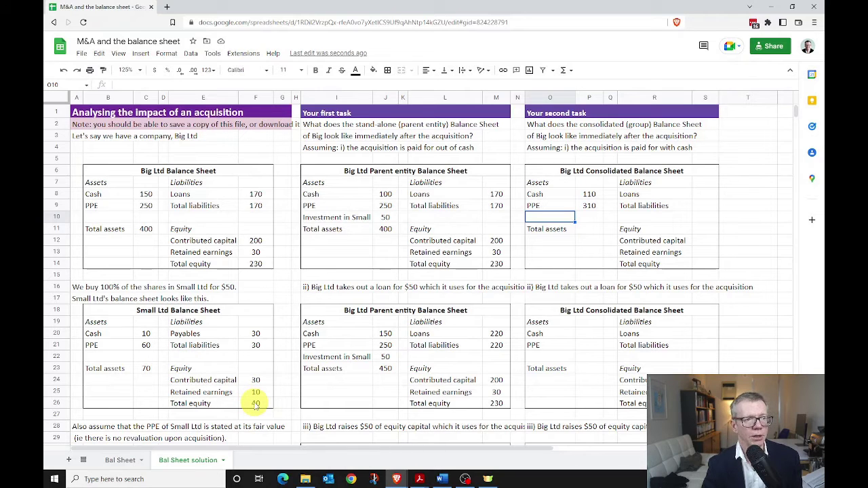
left_click(89, 286)
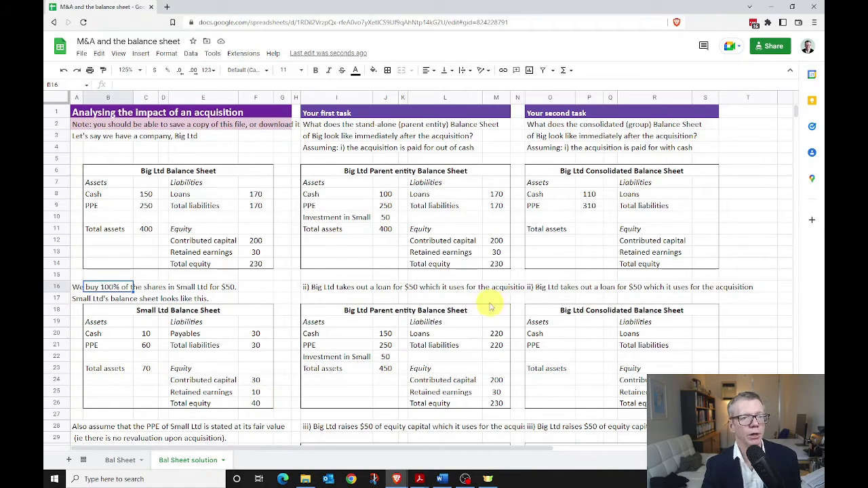
Add a Goodwill line of 10 in row 10 of the scenario i consolidated balance sheet.
left_click(559, 218)
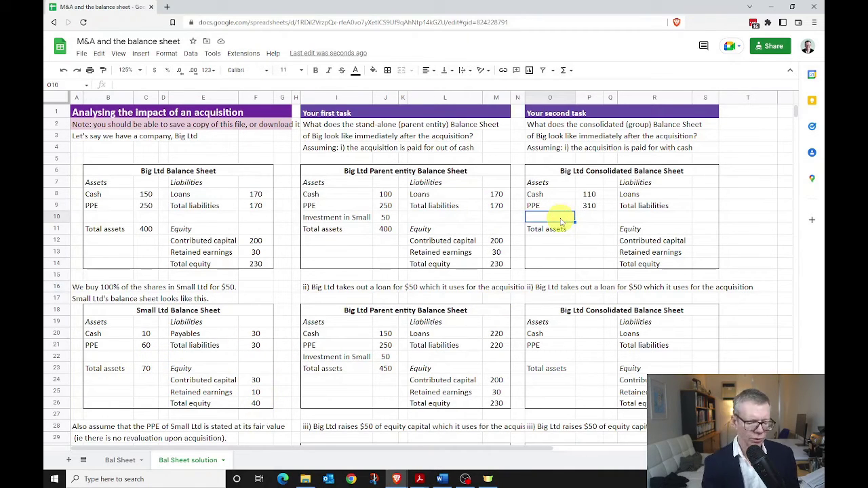
type("Goodwill")
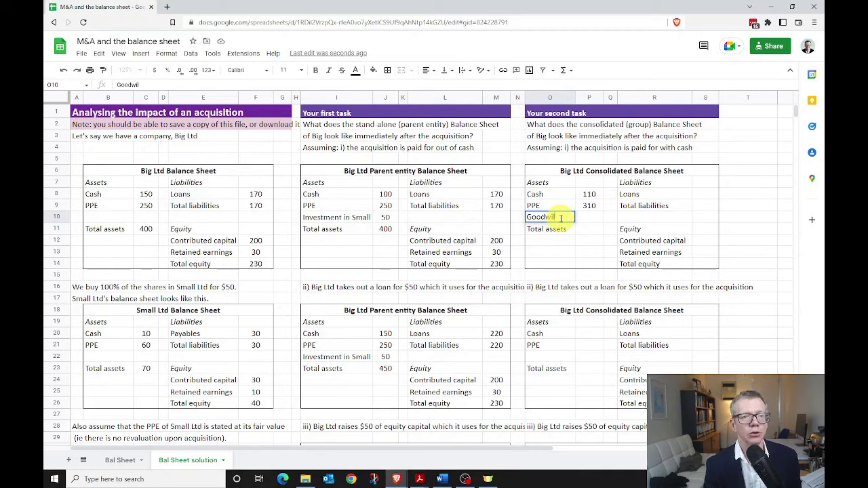
key("Tab")
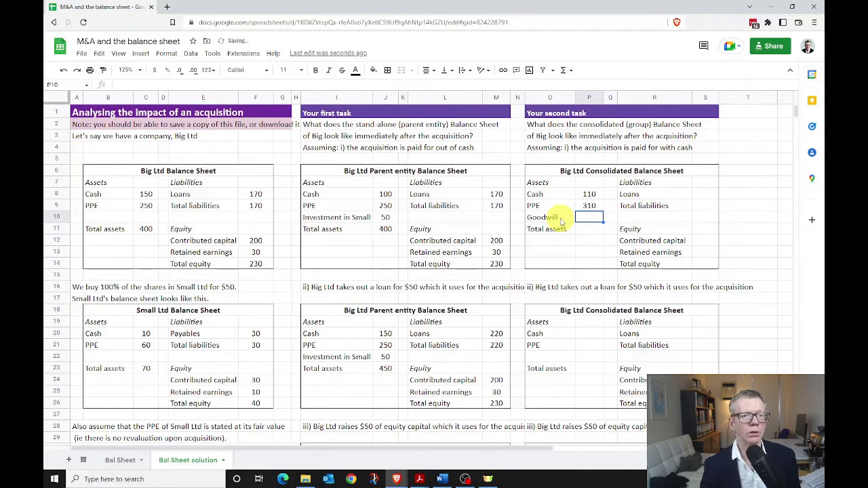
type("10")
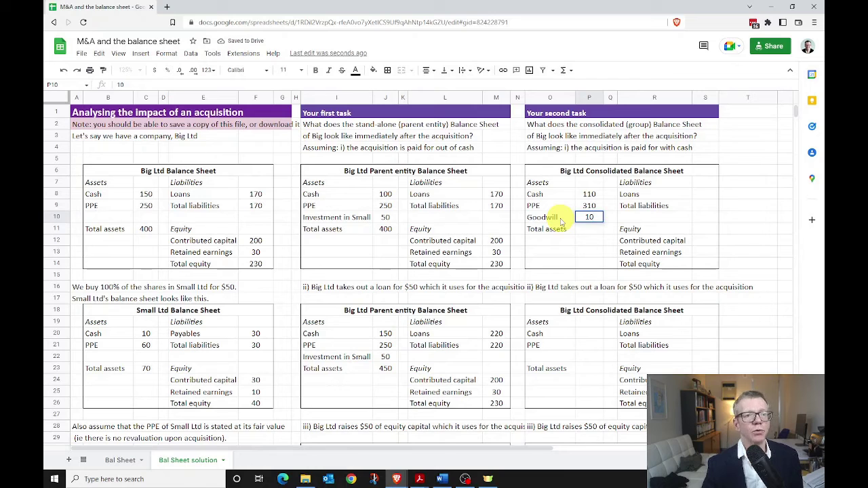
key("Return")
Calculate the scenario i consolidated Total assets in P11 with =SUM(P8:P10).
type("=")
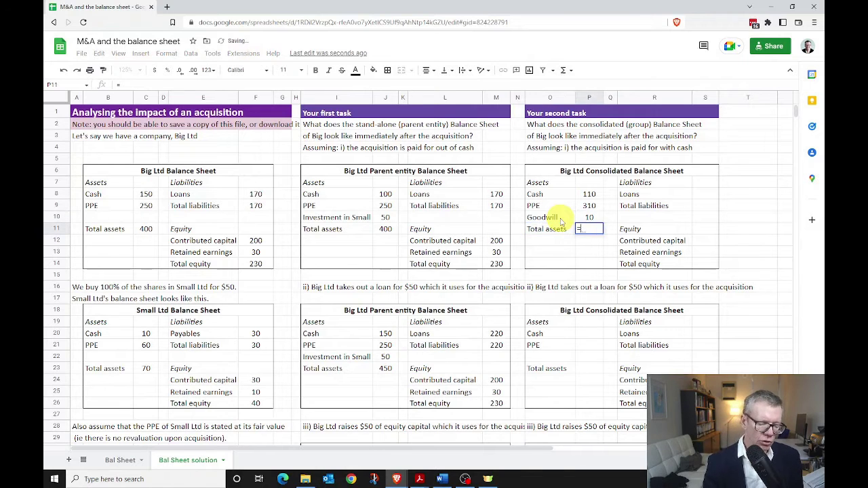
type("SUM(P8:P10")
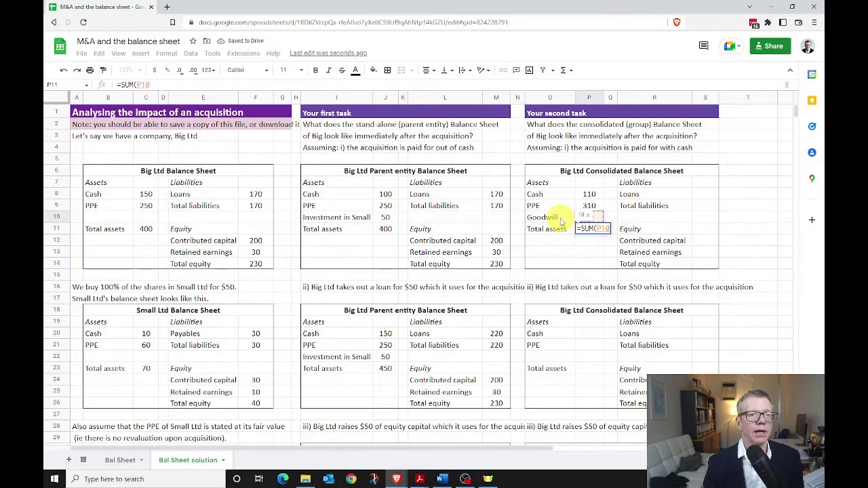
key("ctrl+Return")
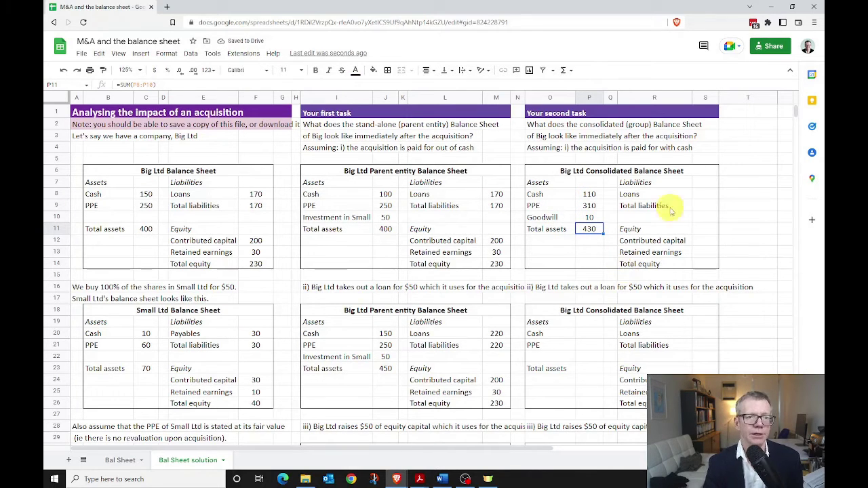
left_click(701, 195)
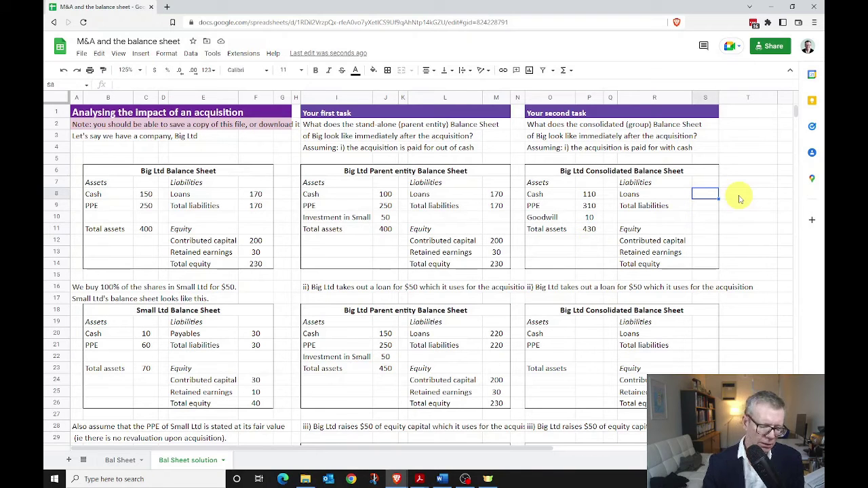
type("=")
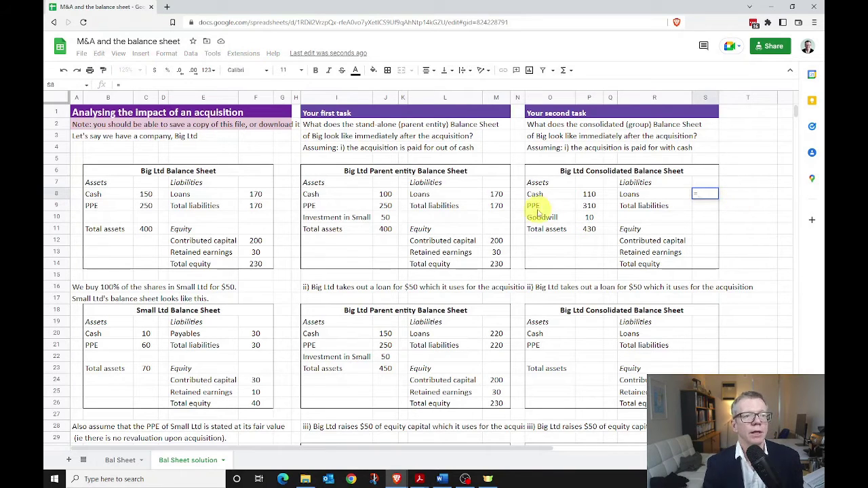
left_click(497, 194)
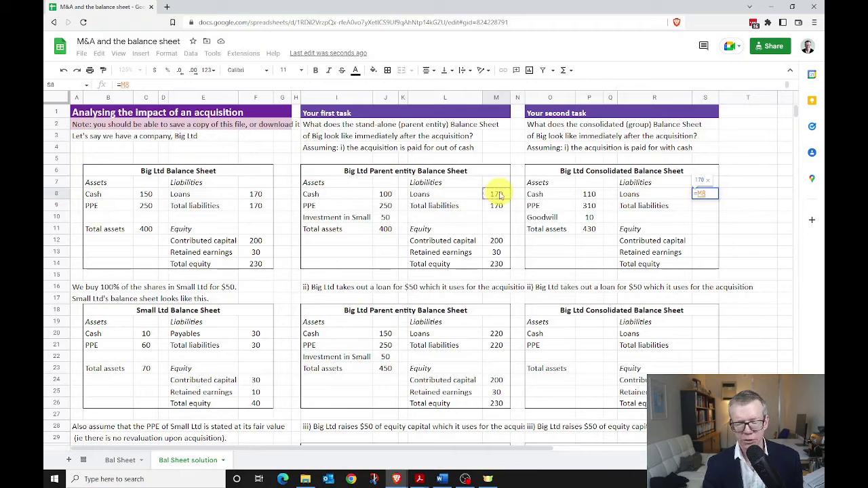
key("Escape")
In the scenario i consolidated liabilities, replace the existing labels with Payables in R8 and Loans in R9.
key("Left")
key("Down")
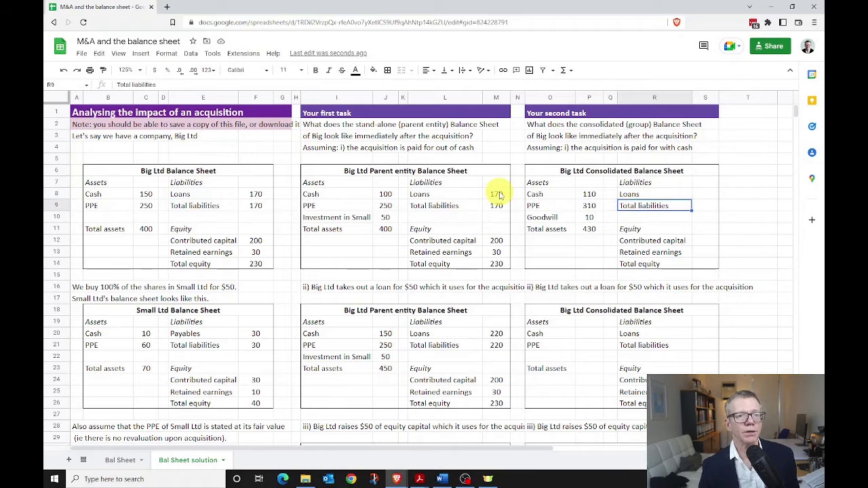
key("Delete")
key("Up")
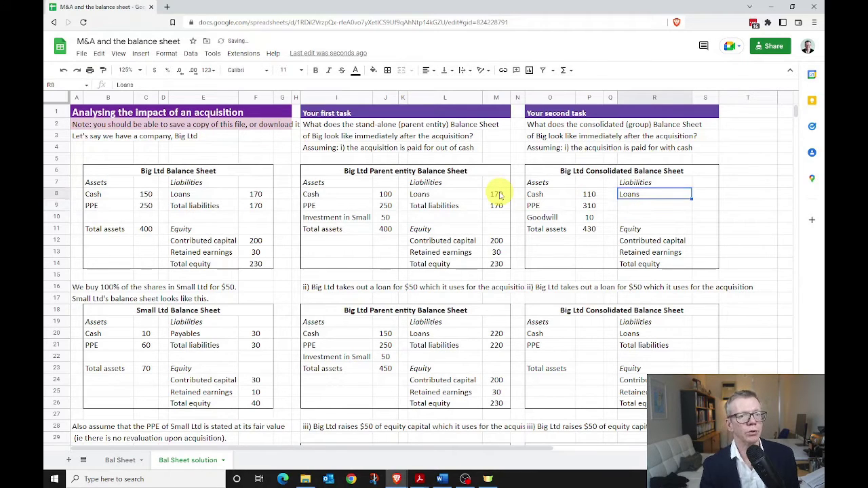
key("Delete")
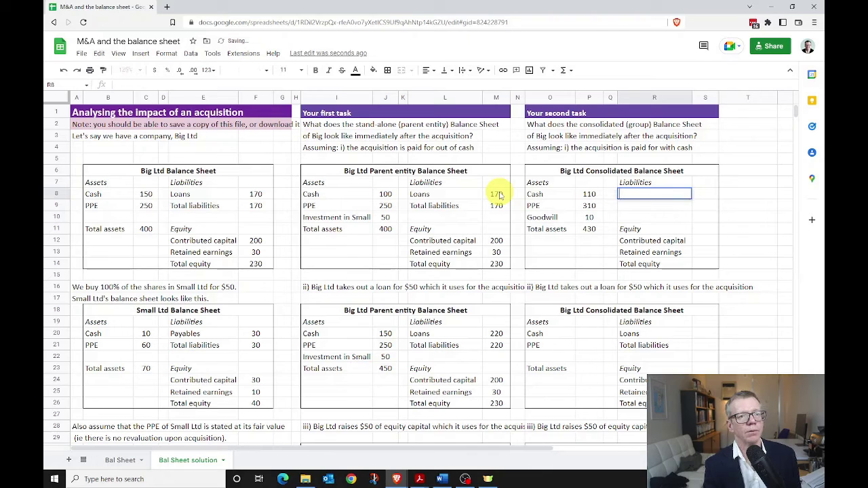
type("Payables")
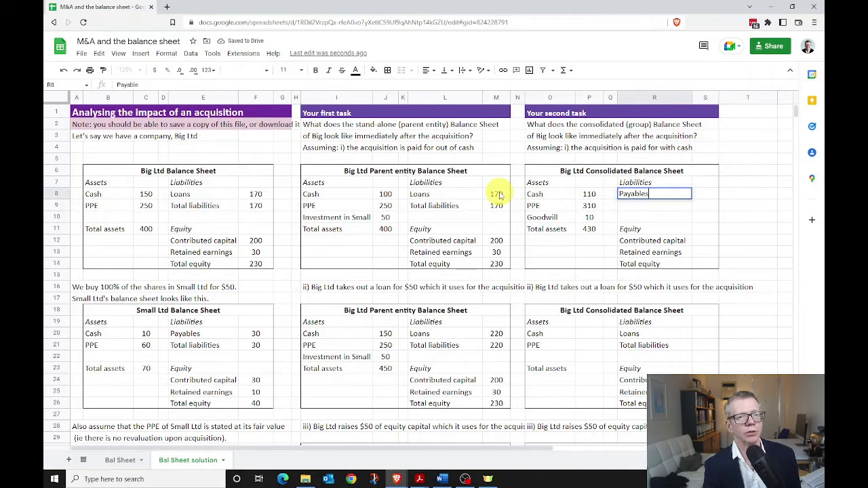
key("Return")
type("Loa")
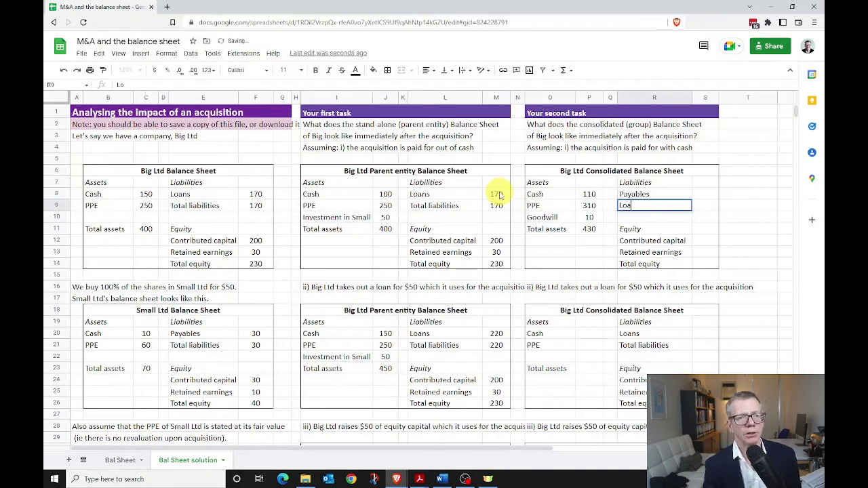
type("ns")
key("Tab")
Link consolidated Payables in S8 to Small Ltd's payables with =F20 and Loans in S9 to the parent's loans with =M8.
key("Up")
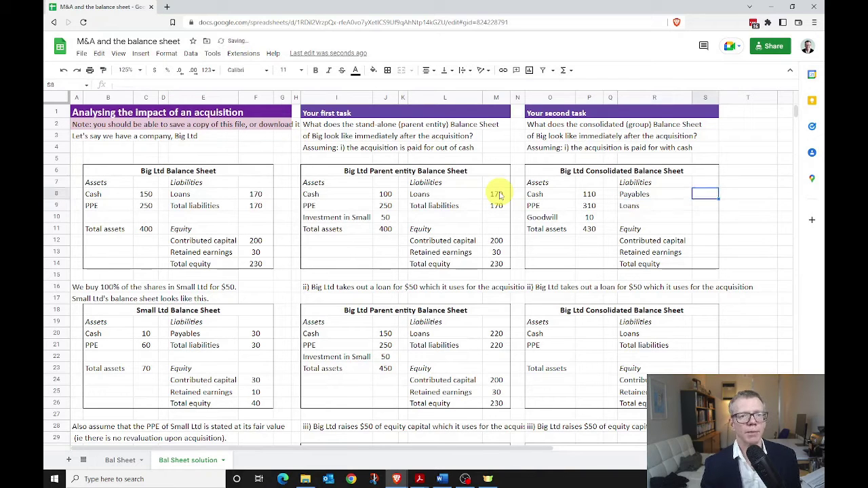
type("=")
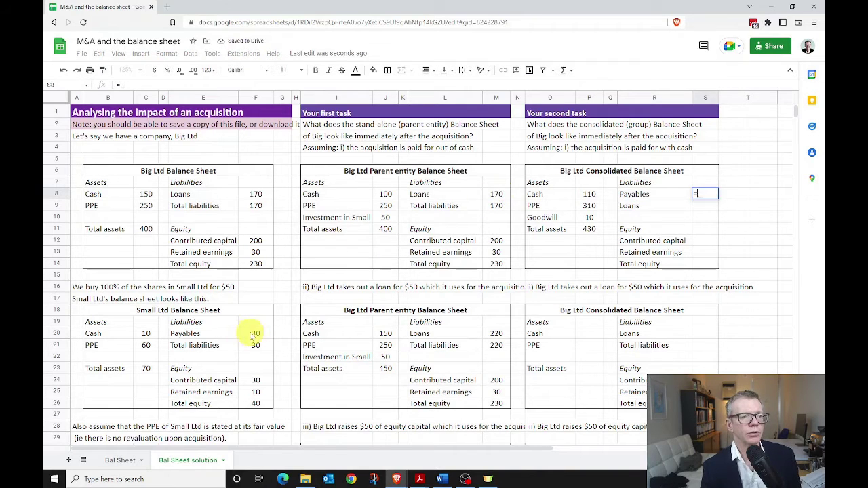
left_click(253, 333)
key("Return")
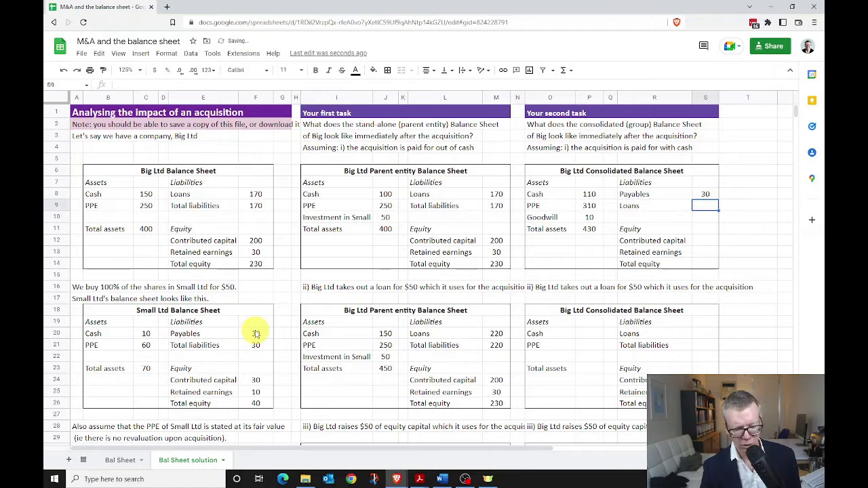
type("=")
left_click(497, 194)
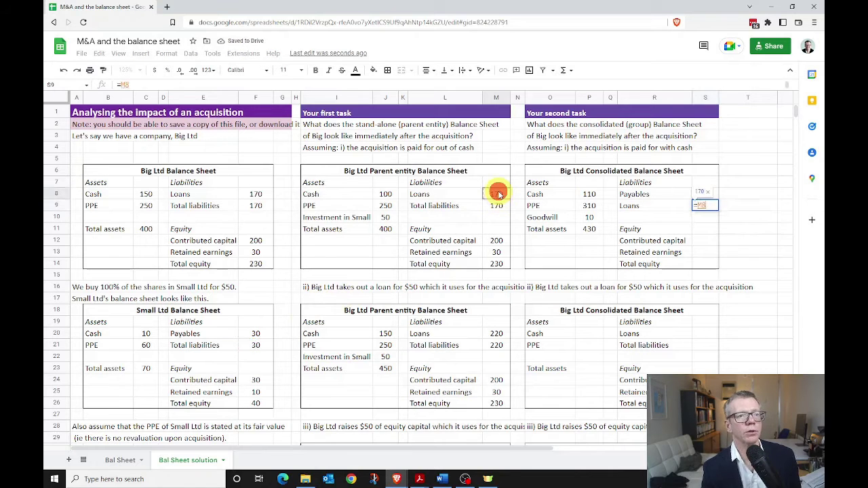
key("Return")
Add a Total Liabilities line in row 10 of the scenario i consolidated balance sheet, calculated in S10 with =S8+S9.
key("Left")
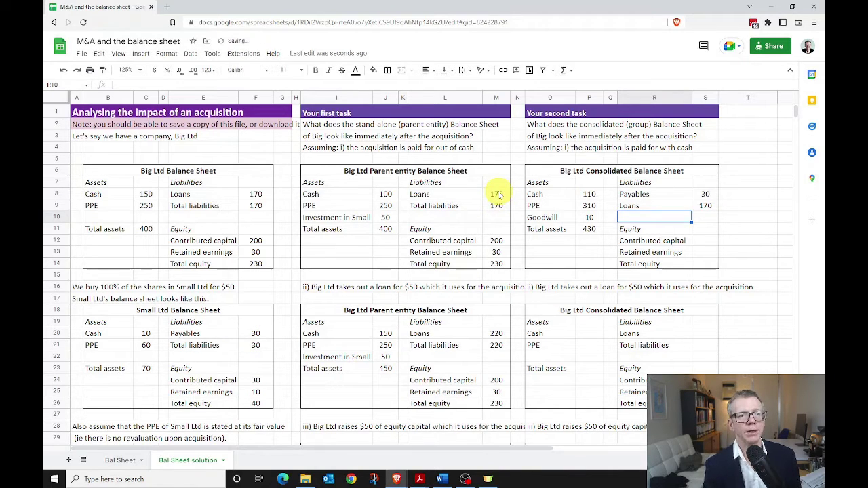
type("Total Liab")
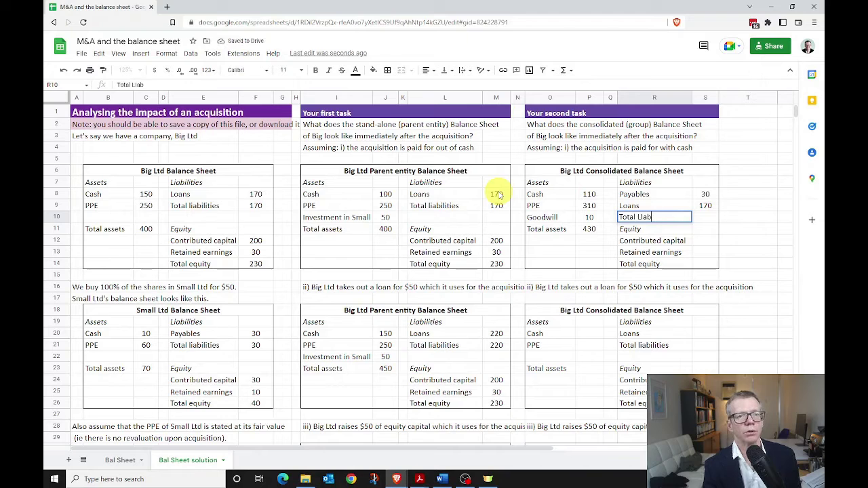
type("ilities")
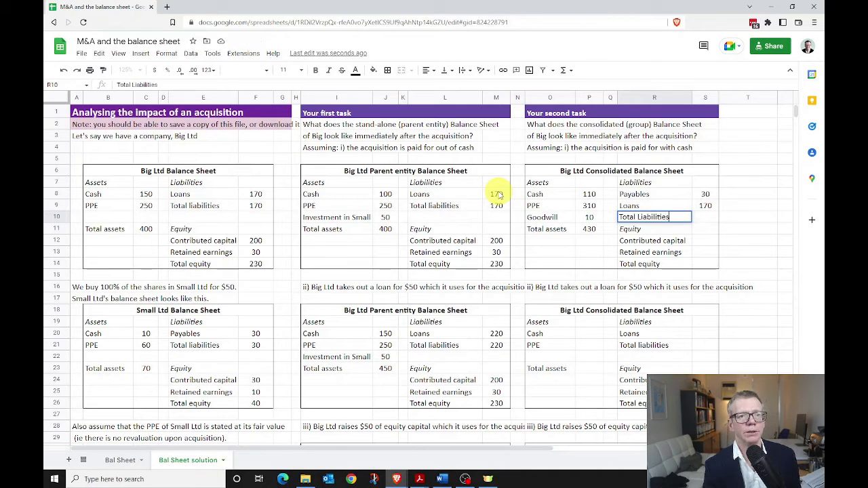
key("Tab")
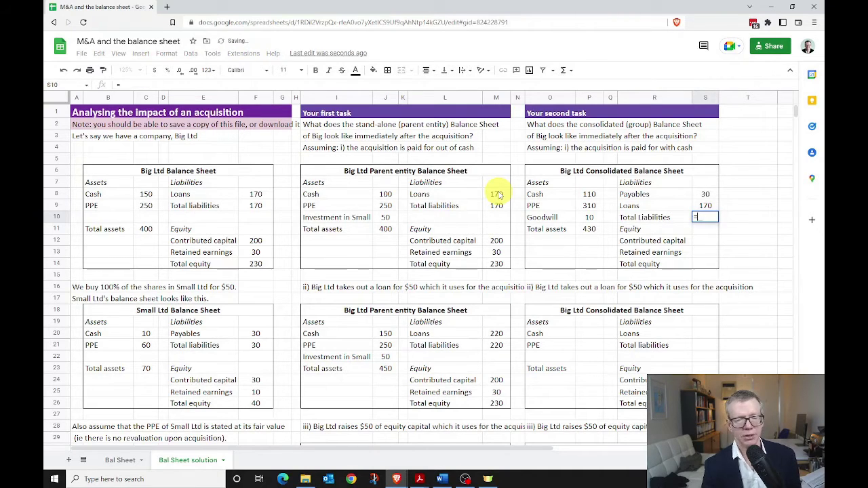
key("Up")
key("Up")
key("Down")
key("Down")
key("Down")
Link the scenario i consolidated Contributed capital in S12 to the parent entity's contributed capital with =M12.
key("Left")
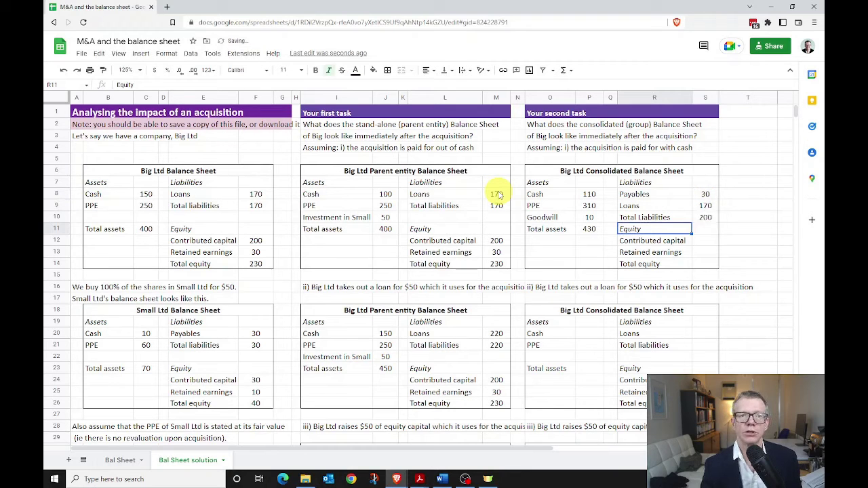
key("Down")
key("Right")
type("=")
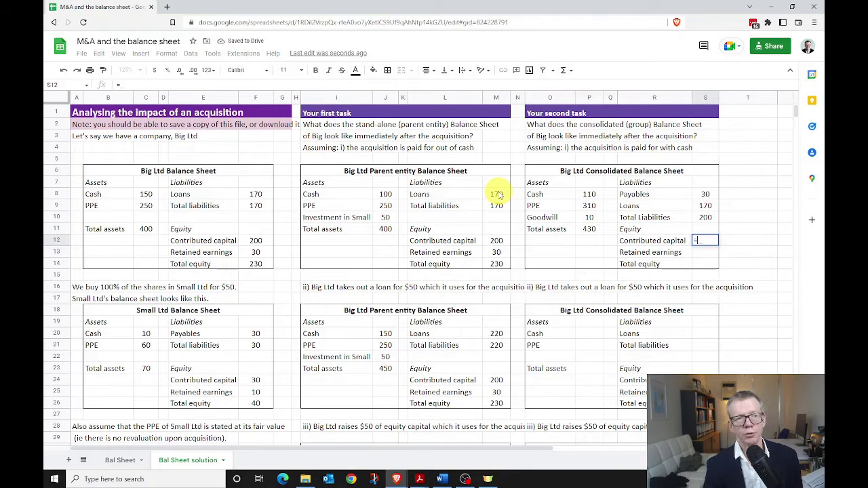
left_click(496, 240)
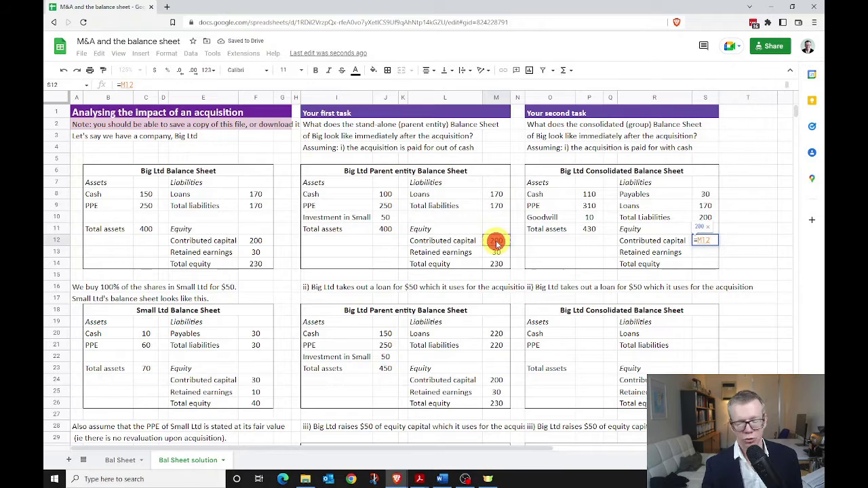
type("+")
left_click(495, 253)
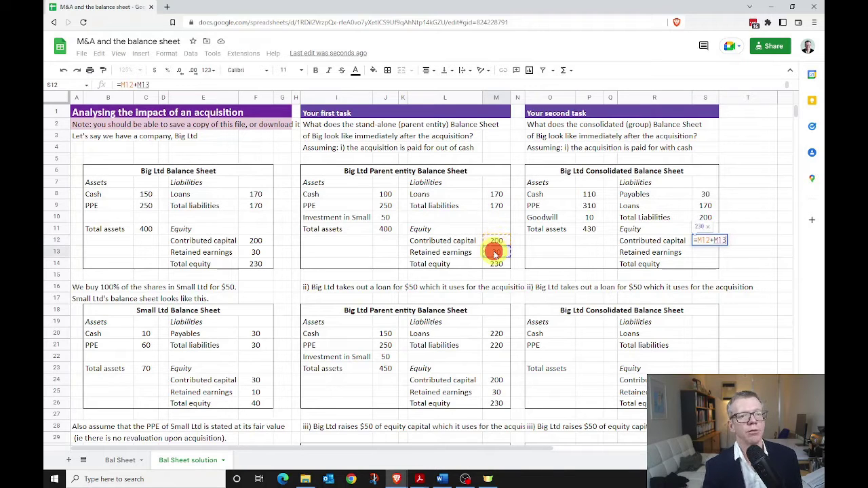
key("BackSpace")
key("BackSpace")
key("BackSpace")
key("BackSpace")
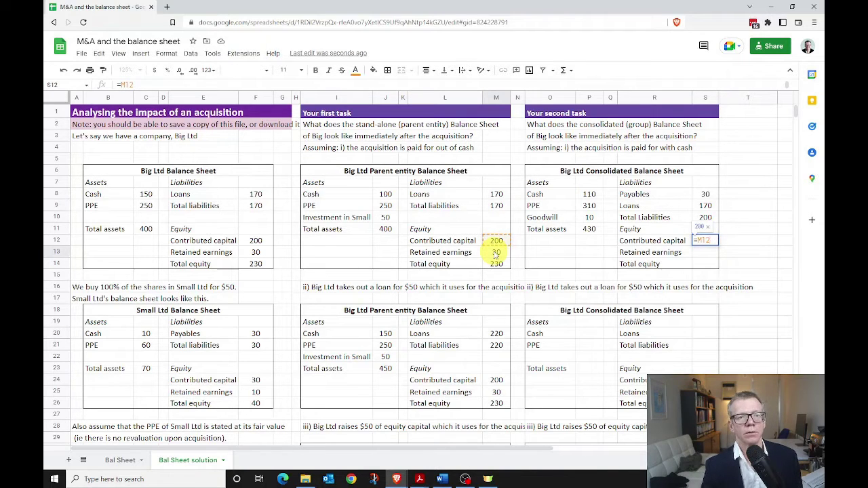
key("Return")
Link consolidated Retained earnings in S13 to the parent's with =M13 and calculate Total equity in S14 with =S12+S13.
type("=")
left_click(496, 252)
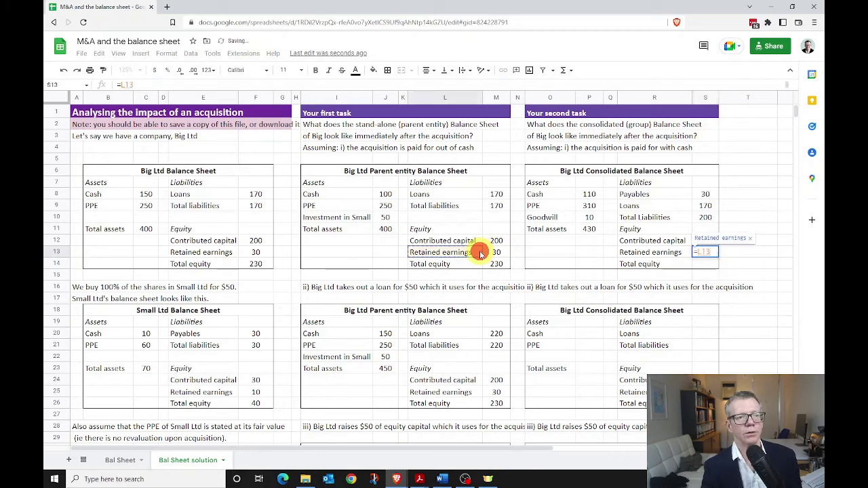
key("Return")
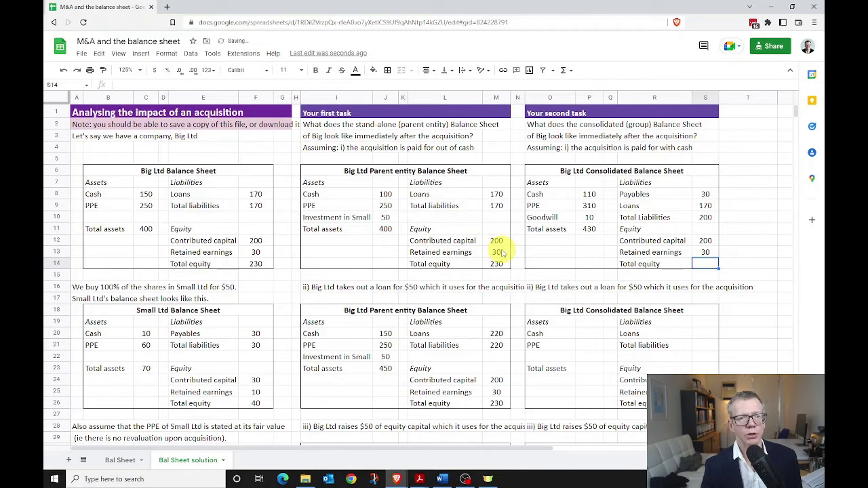
type("=S12+S13")
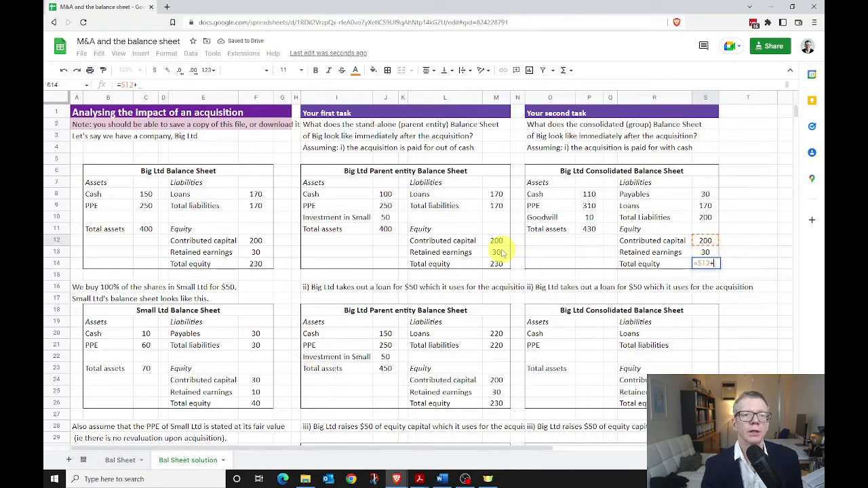
key("Return")
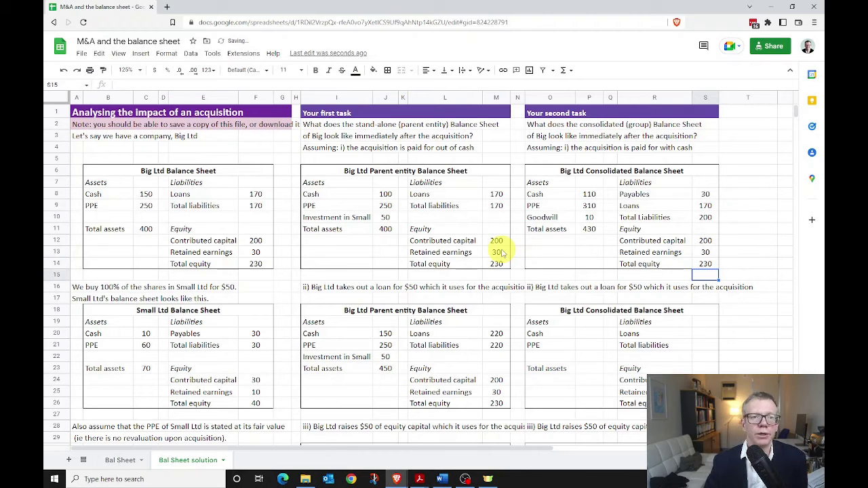
Compare the scenario i consolidated total liabilities and total equity with the total assets to check the balance.
key("Up")
key("Up")
key("Up")
key("Up")
key("Up")
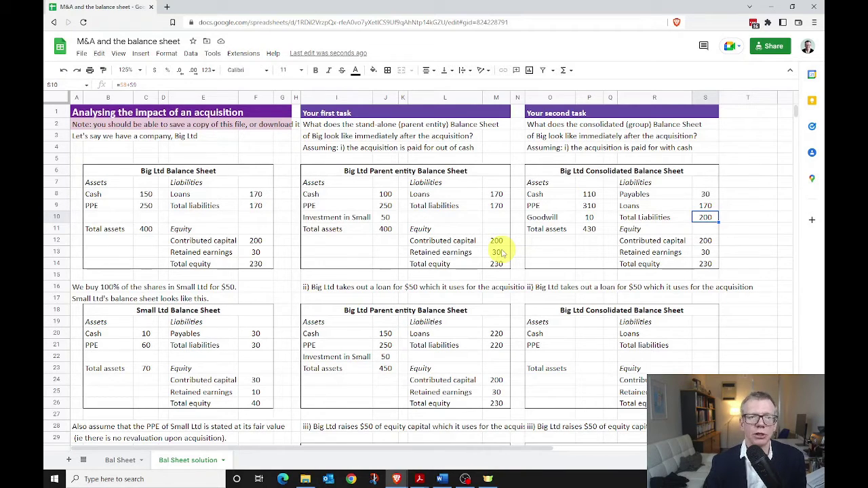
key("Left")
key("Left")
key("Left")
key("Down")
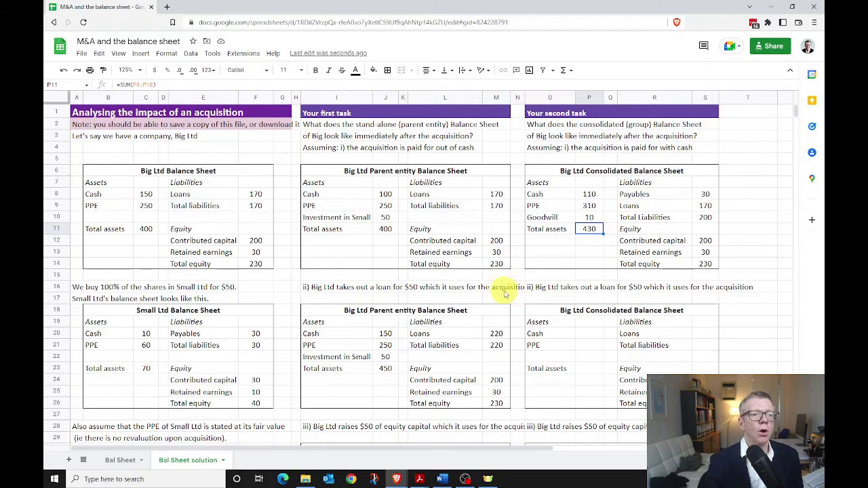
In the loan-funded scenario ii consolidated balance sheet, calculate Cash in P20 with =J20+C20 and PPE in P21 with =J21+C21.
scroll(504, 293, "down", 1)
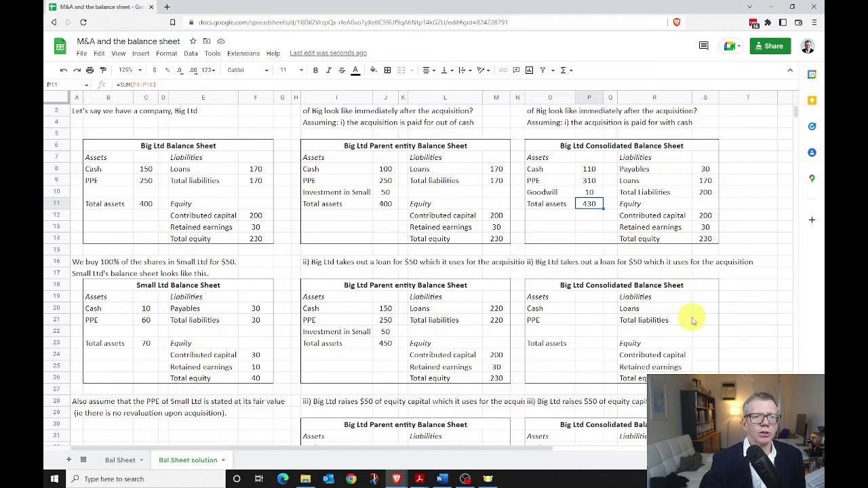
scroll(693, 302, "down", 1)
left_click(591, 285)
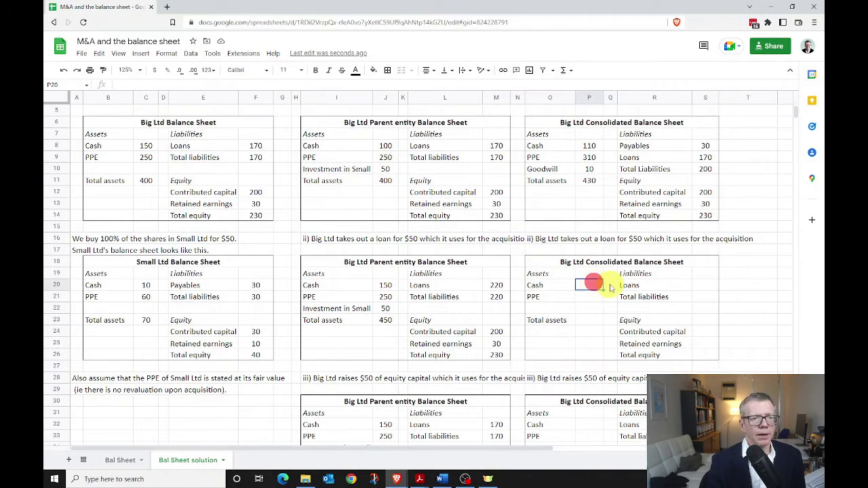
type("=")
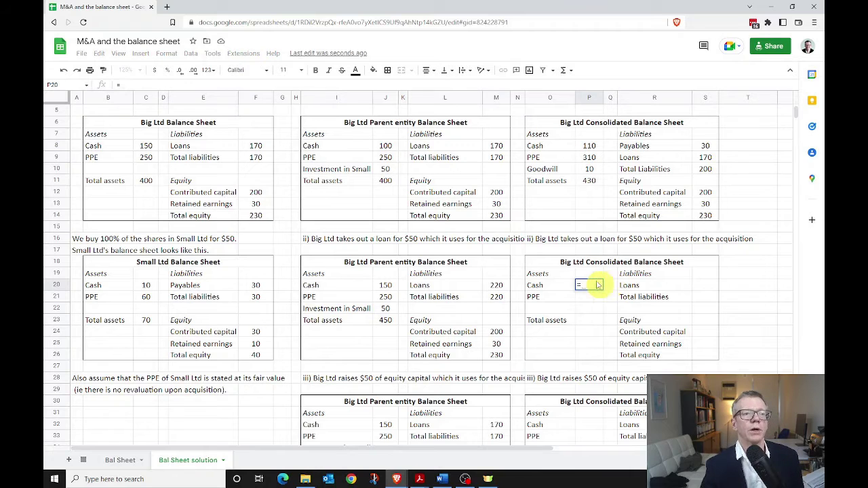
left_click(396, 285)
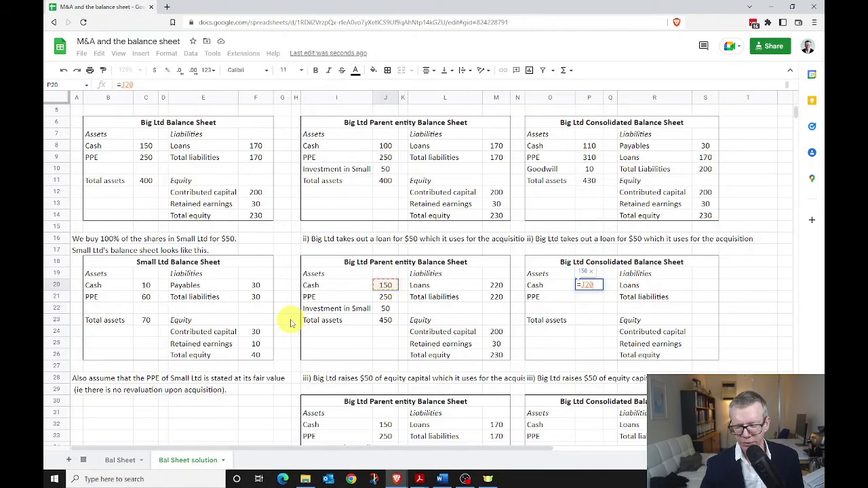
type("+")
left_click(147, 285)
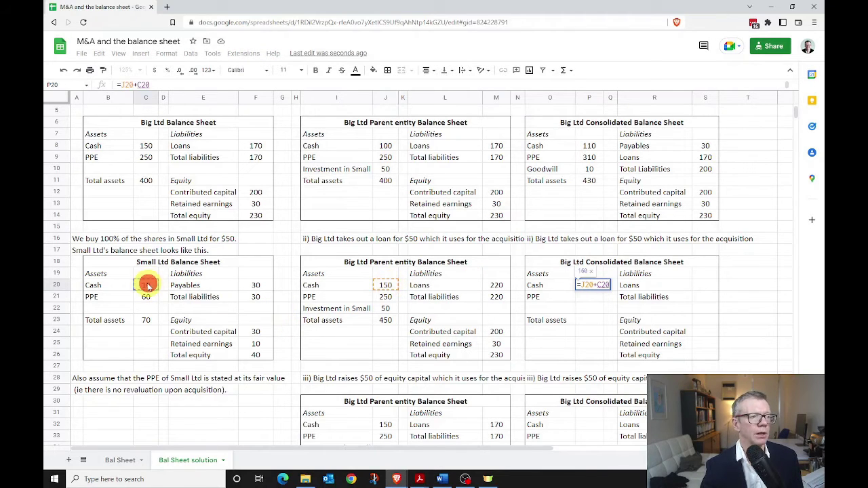
key("Return")
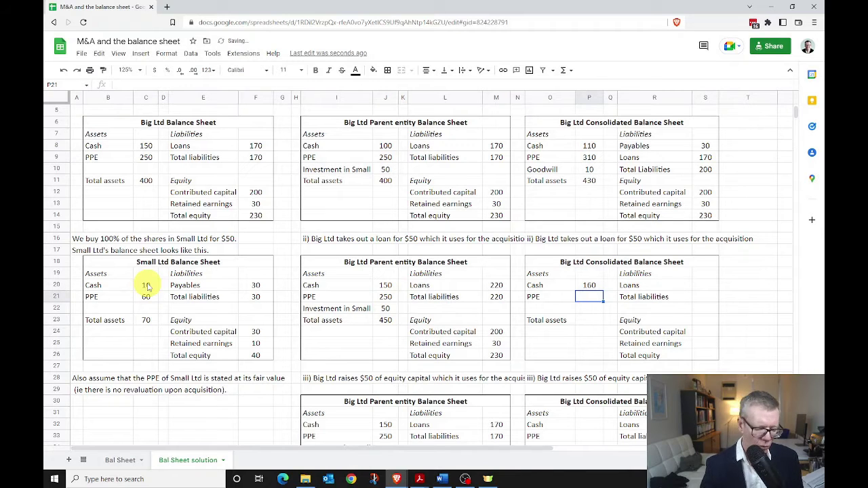
type("=")
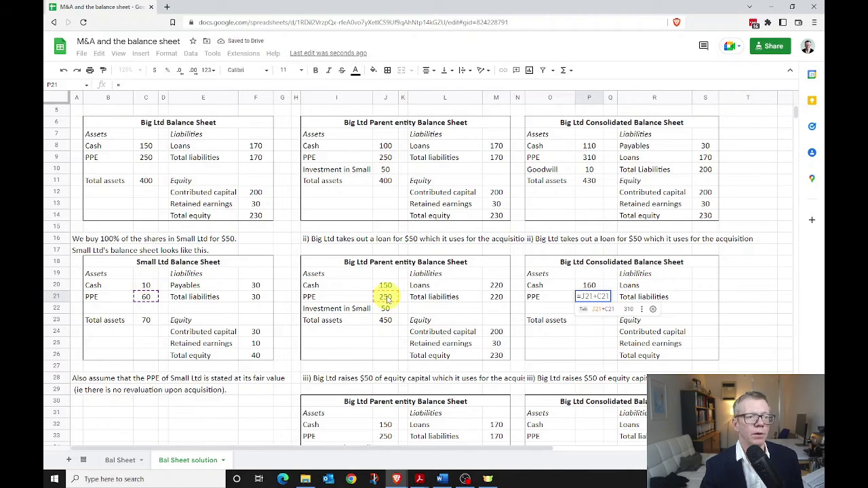
key("Tab")
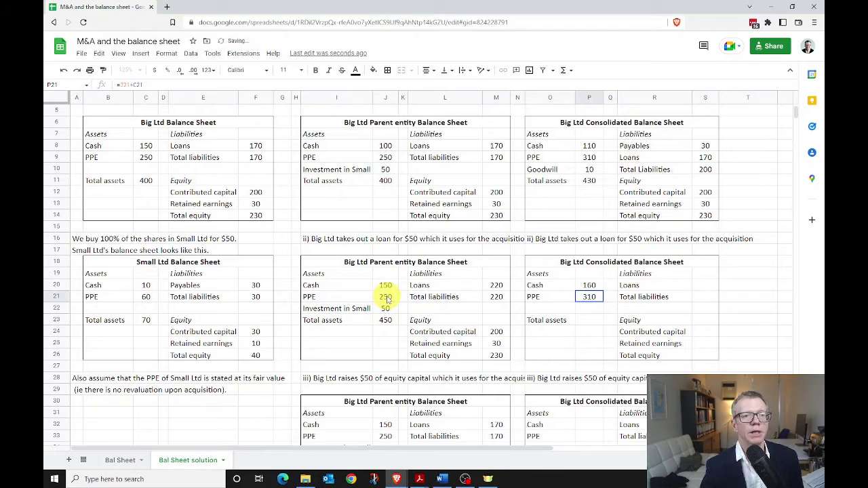
In the scenario ii consolidated balance sheet, label O22 as Goodwill and enter 10 in P22.
left_click(552, 306)
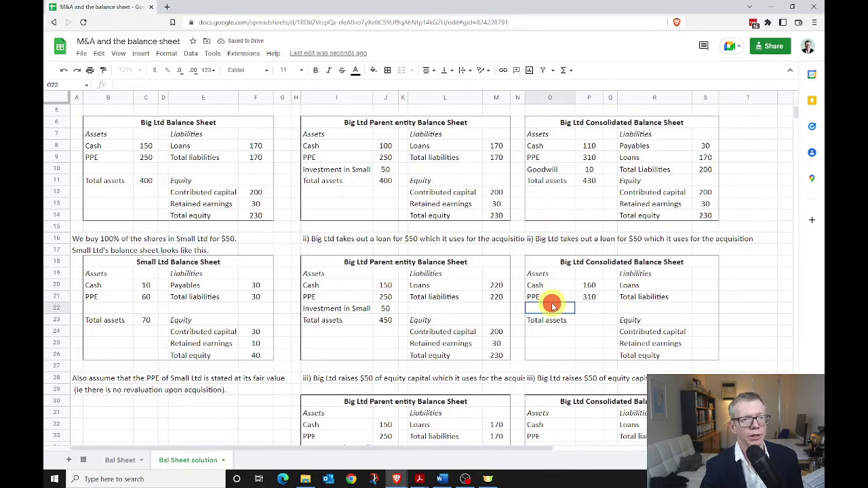
type("Good")
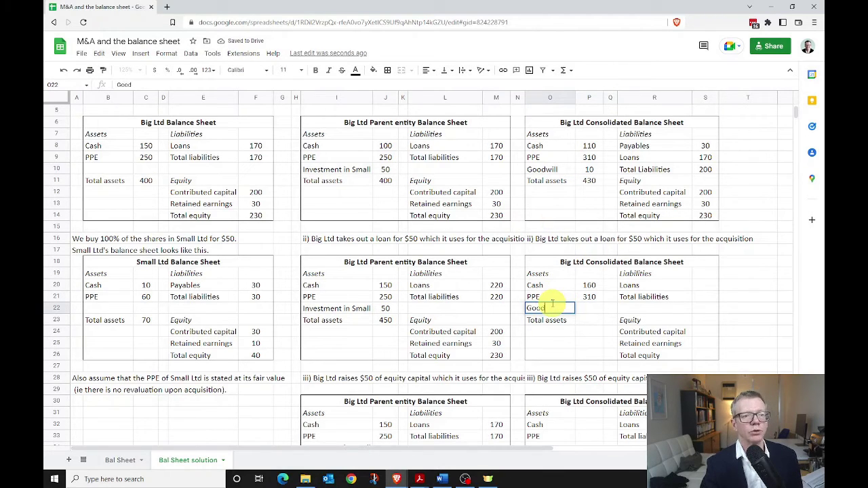
type("will")
key("Tab")
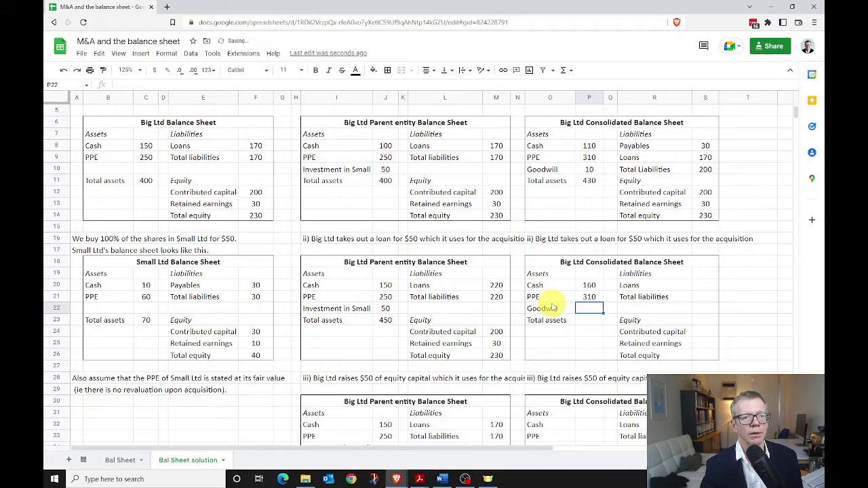
type("10")
key("Return")
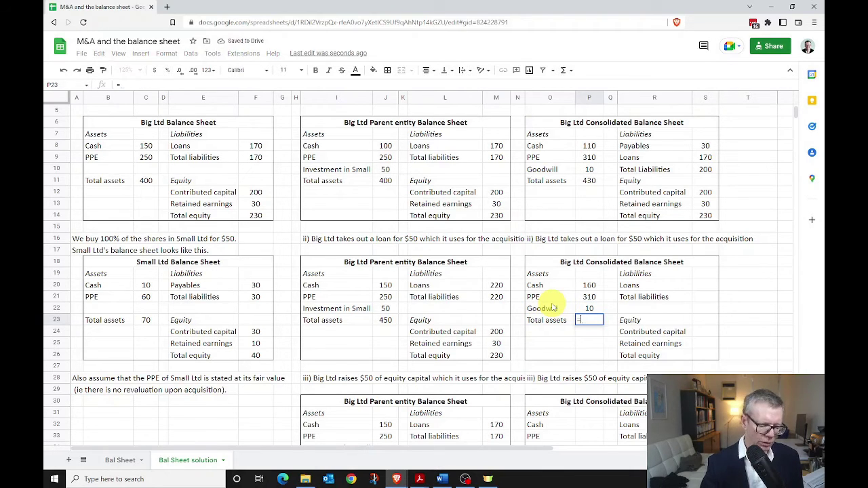
Calculate the scenario ii consolidated Total assets in P23 with =SUM(P20:P22).
type("=su")
key("Tab")
key("Up")
key("shift+Up")
key("shift+Up")
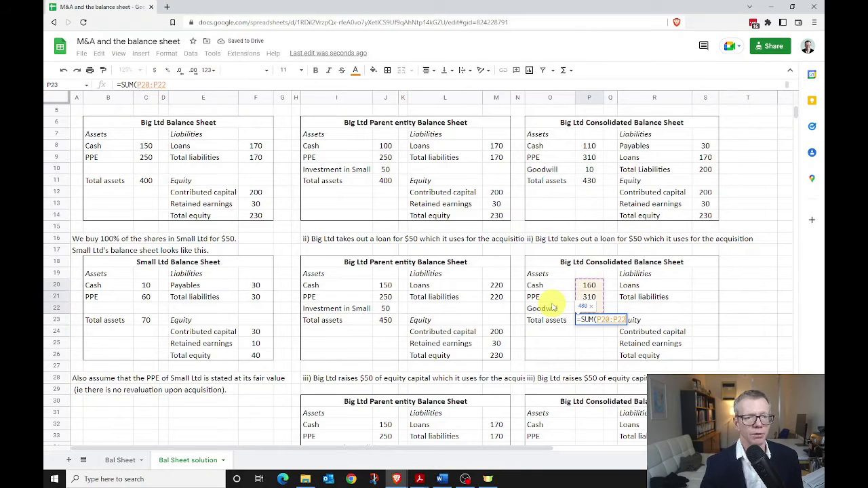
key("Return")
key("Up")
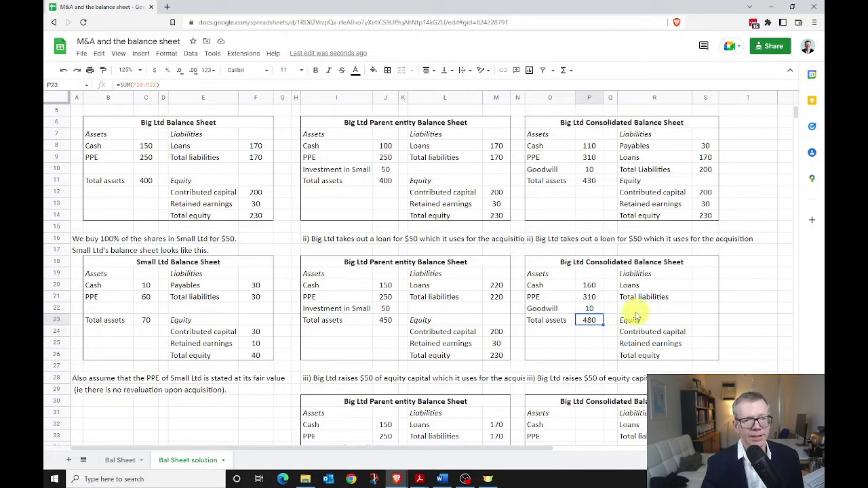
Relabel the scenario ii consolidated liabilities as Payables in R20, Loans in R21 and Total liabilties in R22.
left_click(701, 284)
left_click(651, 285)
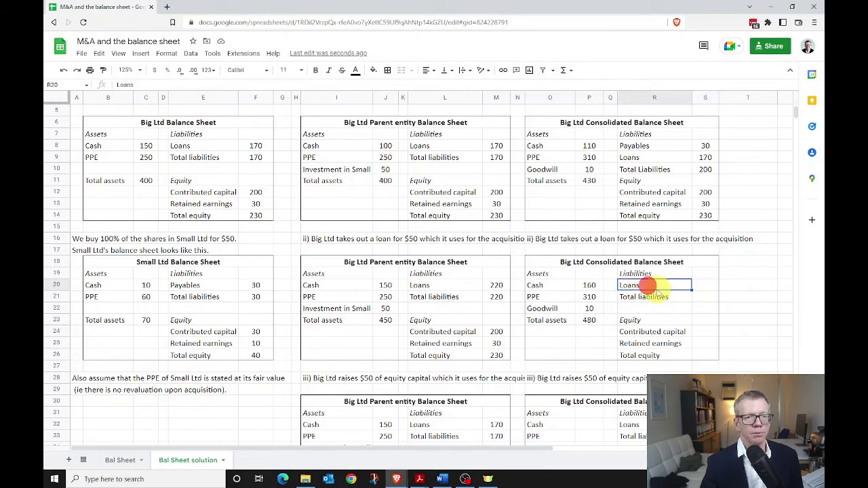
type("Payable")
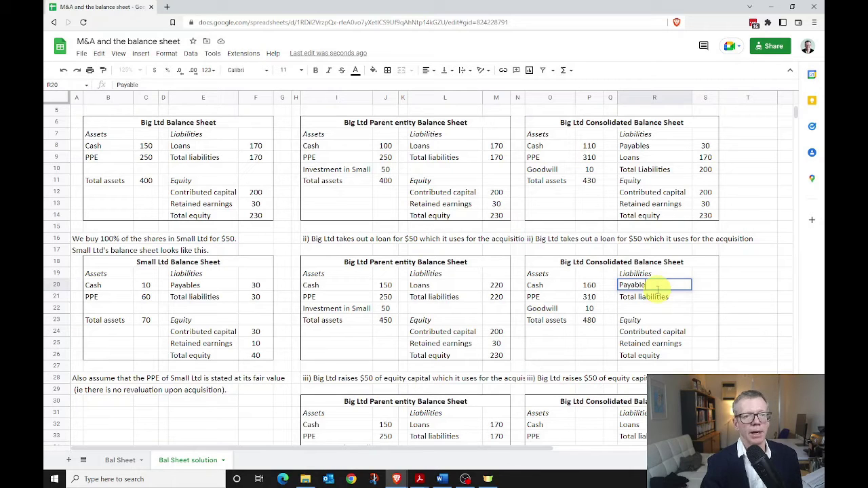
type("s")
key("Return")
type("Loans")
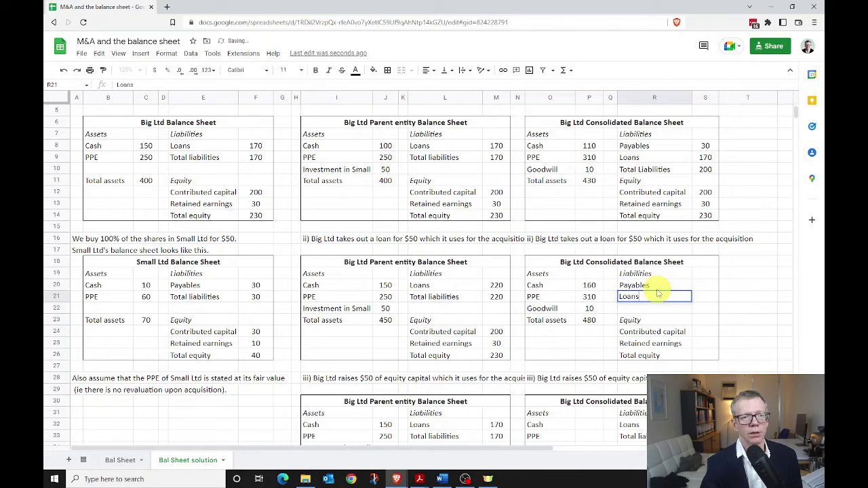
key("Return")
type("Total liabilit")
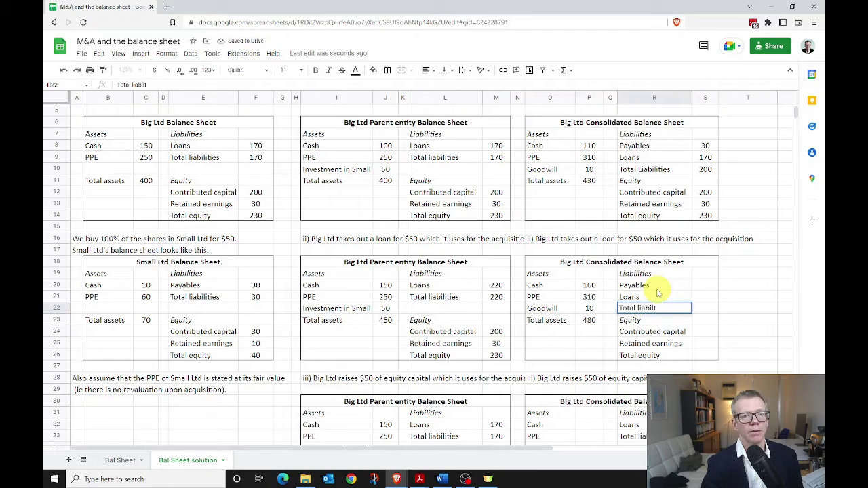
key("Return")
Link consolidated Payables in S20 to Small Ltd's payables with =F20 and Loans in S21 to the parent's loans with =M20.
key("Up")
key("Up")
key("Up")
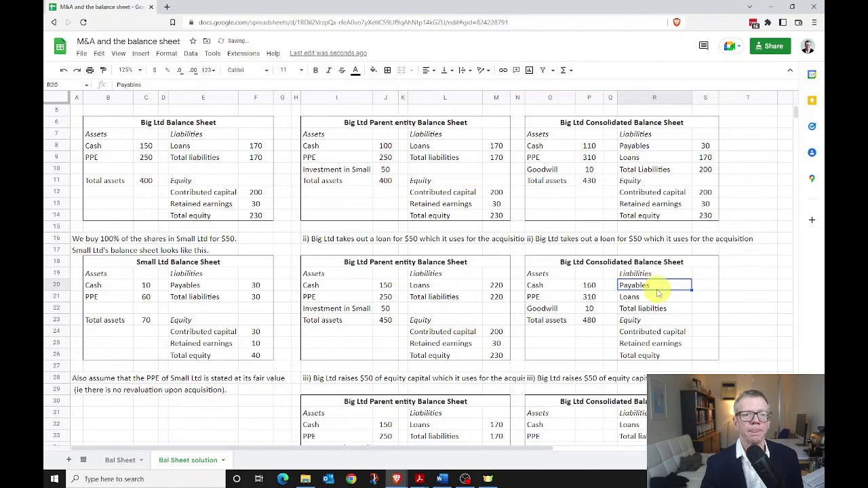
key("Right")
type("=")
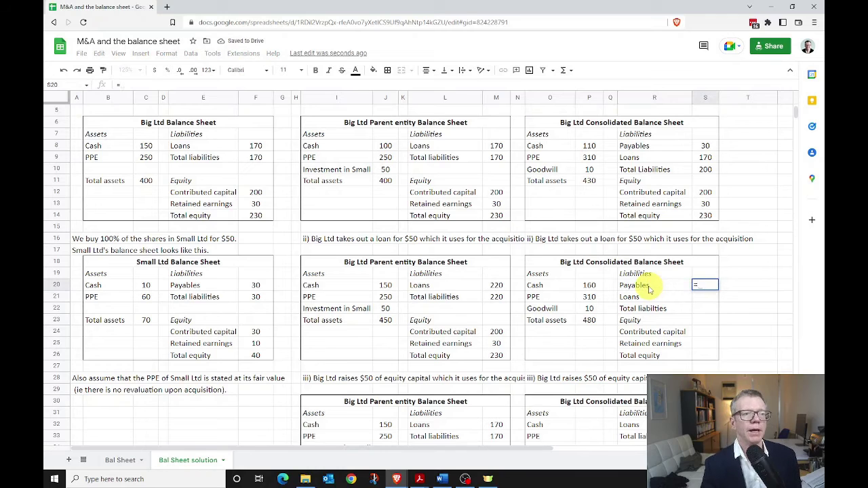
left_click(254, 284)
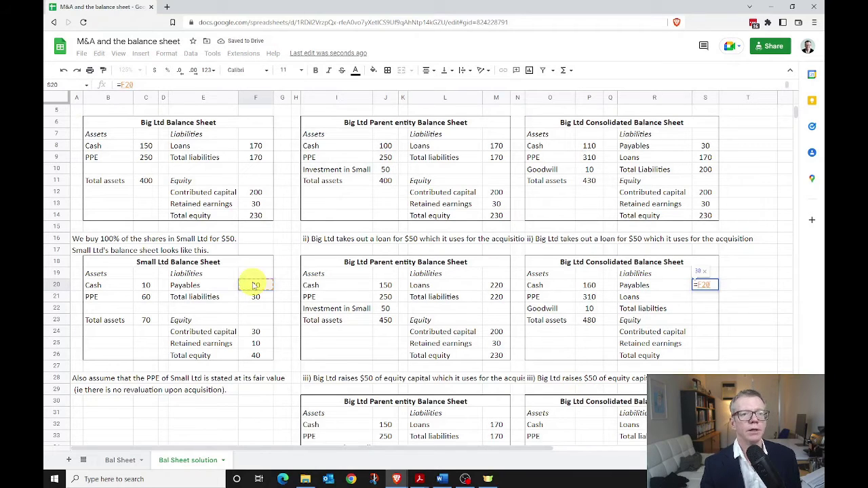
key("Return")
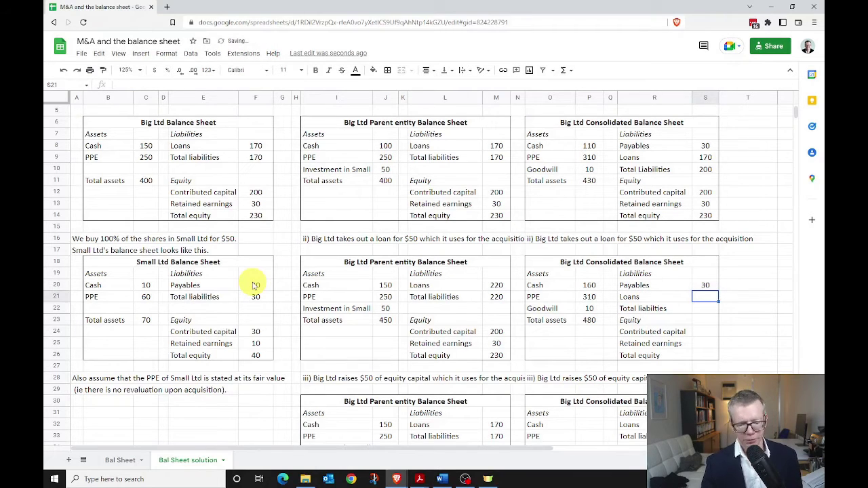
type("=")
left_click(255, 296)
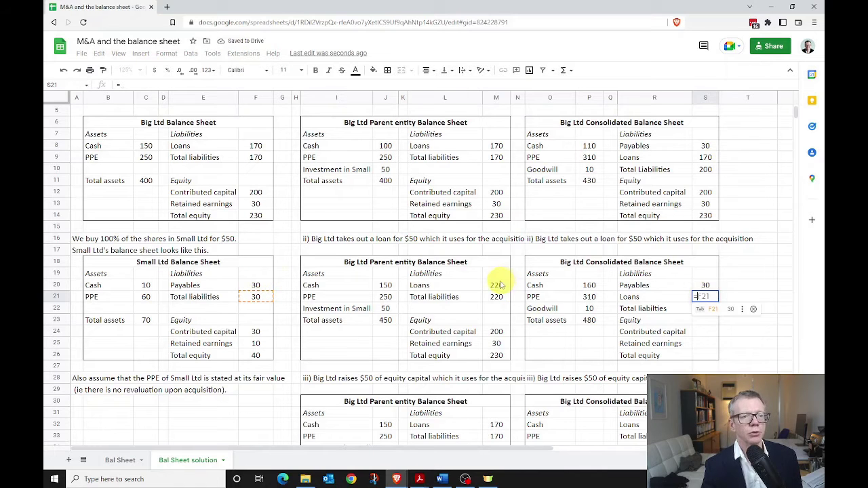
left_click(497, 284)
key("Return")
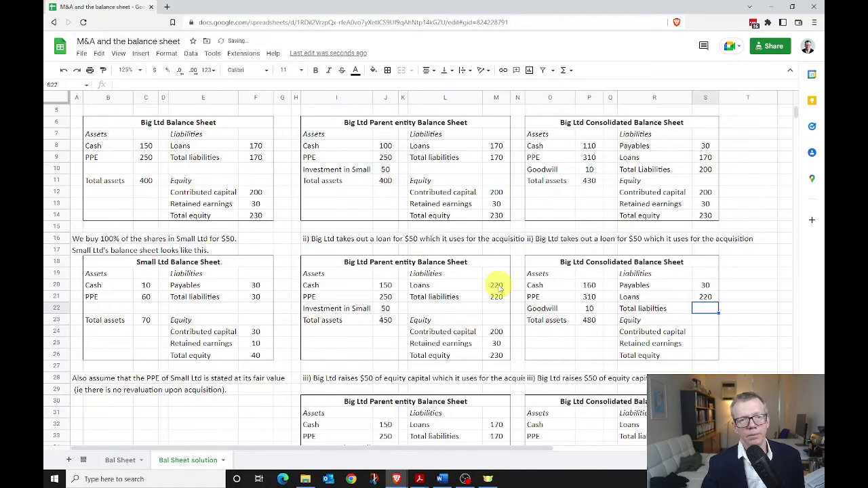
Calculate the scenario ii consolidated total liabilities in S22 by adding S20 and S21.
type("=")
key("Up")
key("Up")
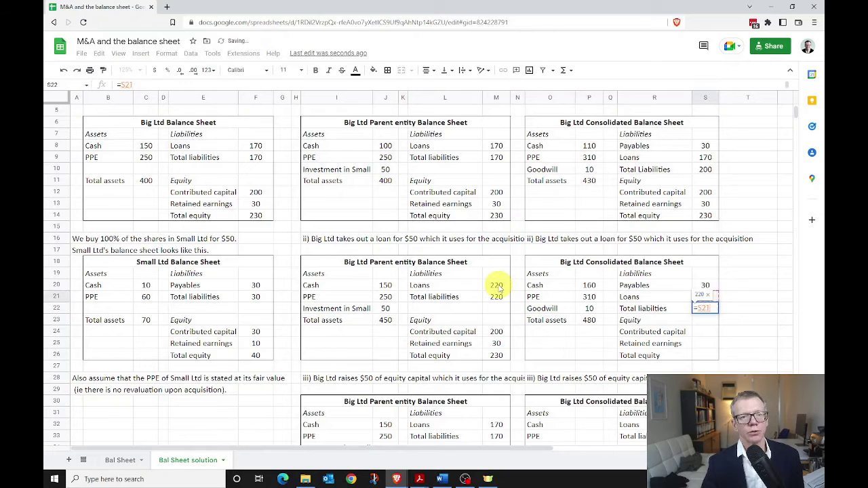
type("+")
key("Up")
key("Return")
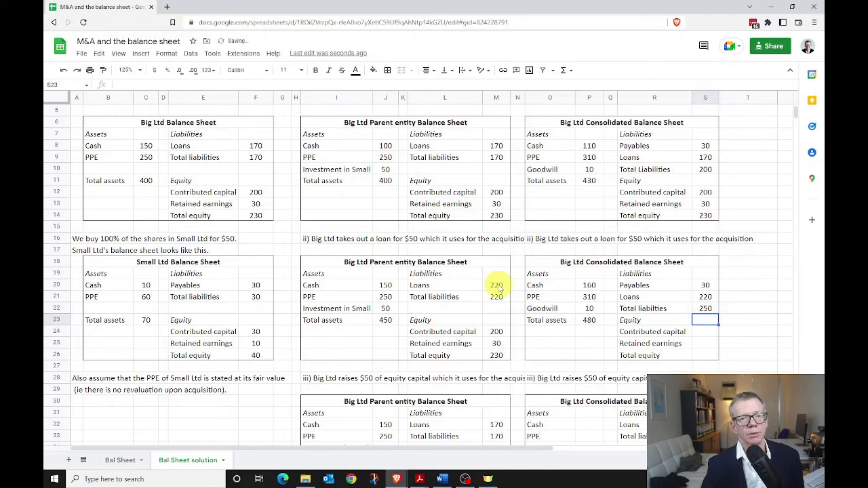
Link the scenario ii consolidated Contributed capital in S24 to the parent entity's contributed capital with =M24.
key("Down")
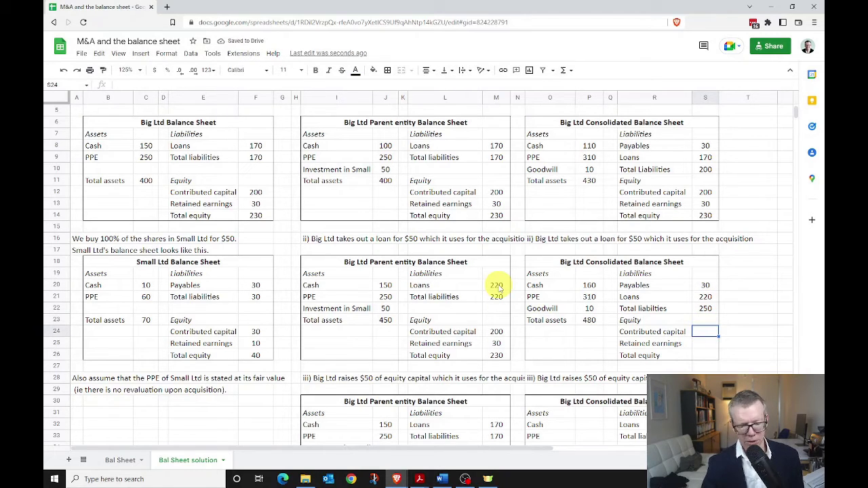
type("=")
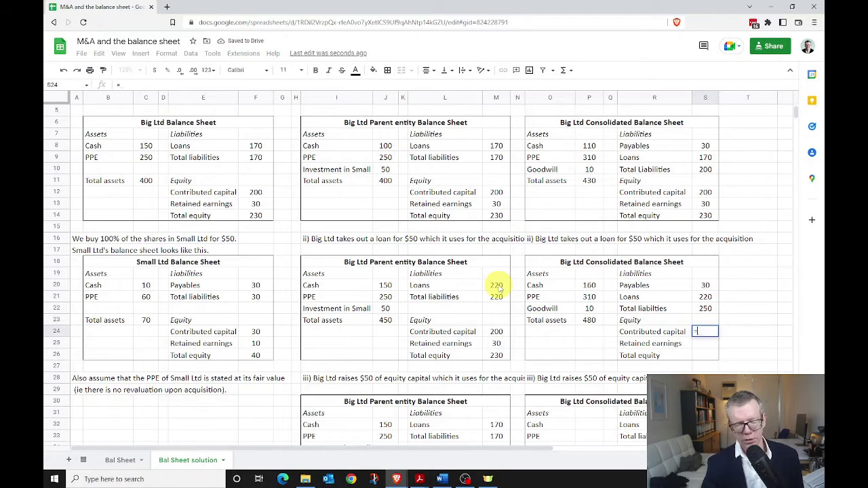
left_click(497, 332)
key("Return")
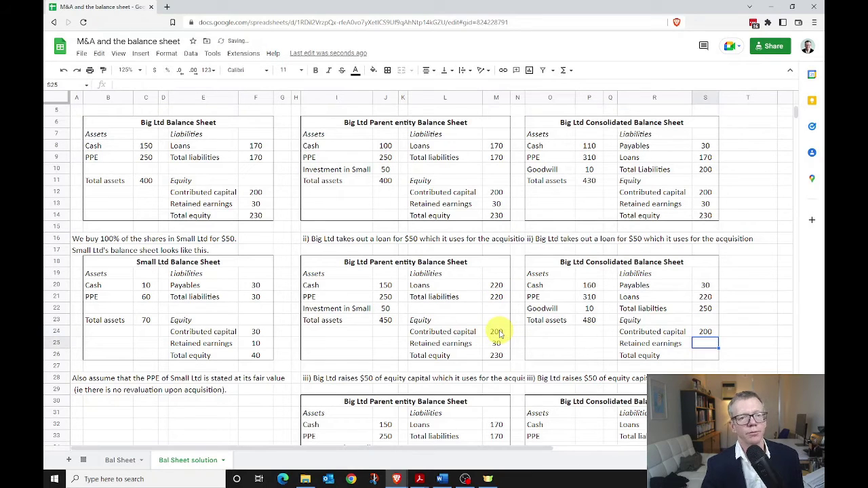
Link consolidated Retained earnings in S25 to the parent's with =M25 and calculate Total equity in S26 with =S24+S25.
type("=")
left_click(499, 343)
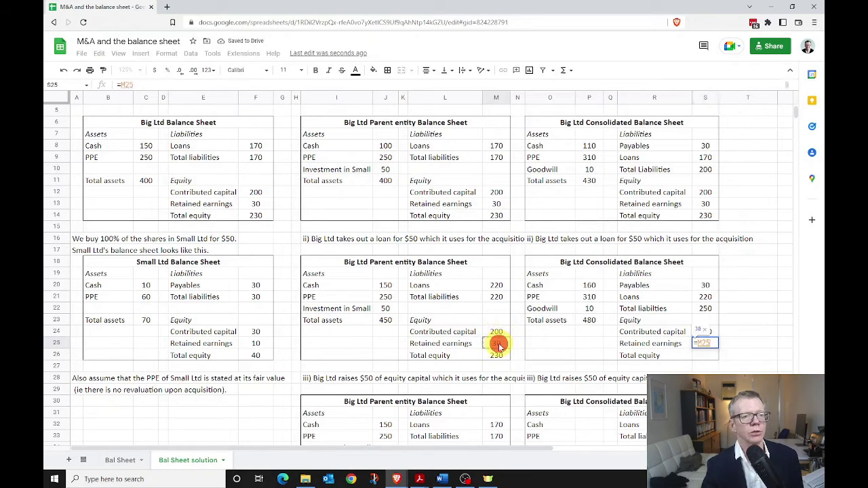
key("Return")
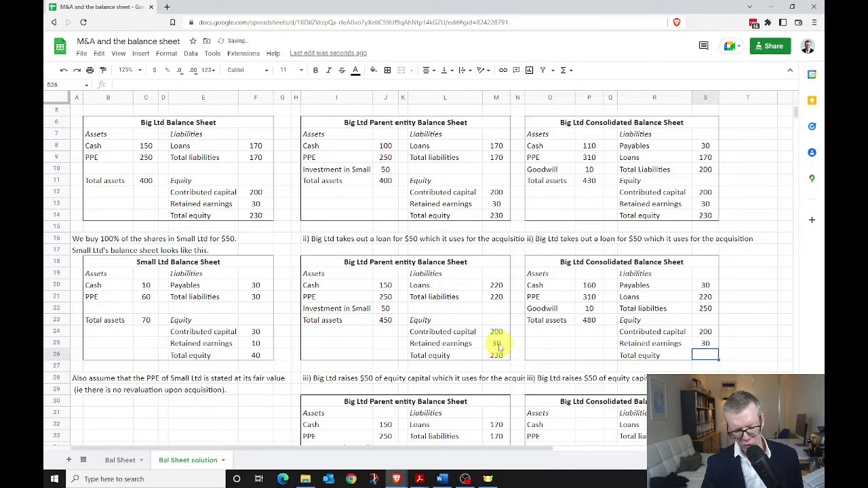
type("=S24+S25")
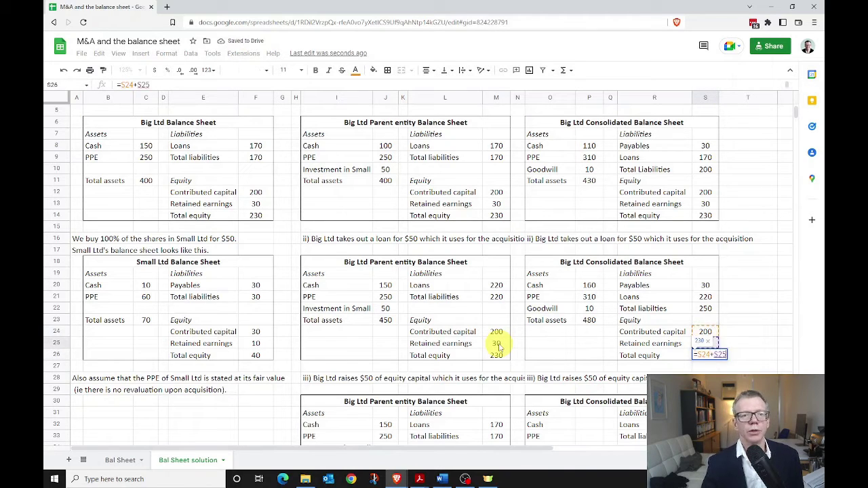
key("Return")
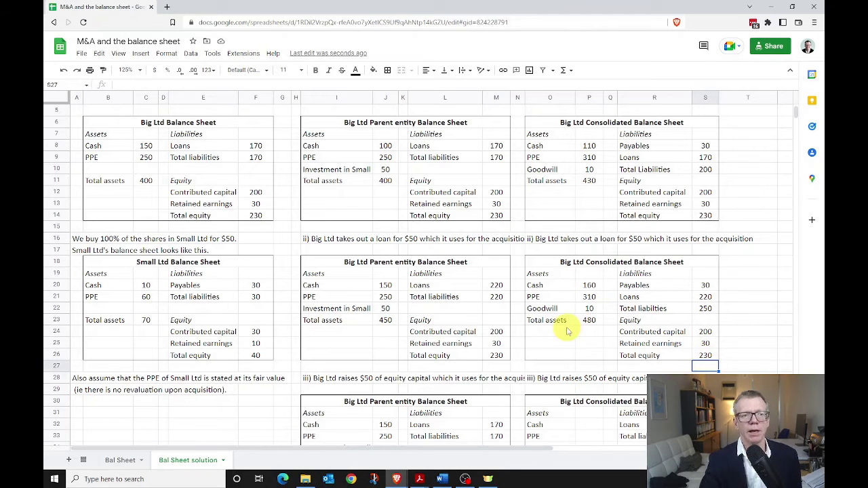
In the equity-funded scenario iii consolidated balance sheet, calculate Cash in P32 with =J32+C20 and PPE in P33 with =J33+C21.
scroll(573, 342, "down", 3)
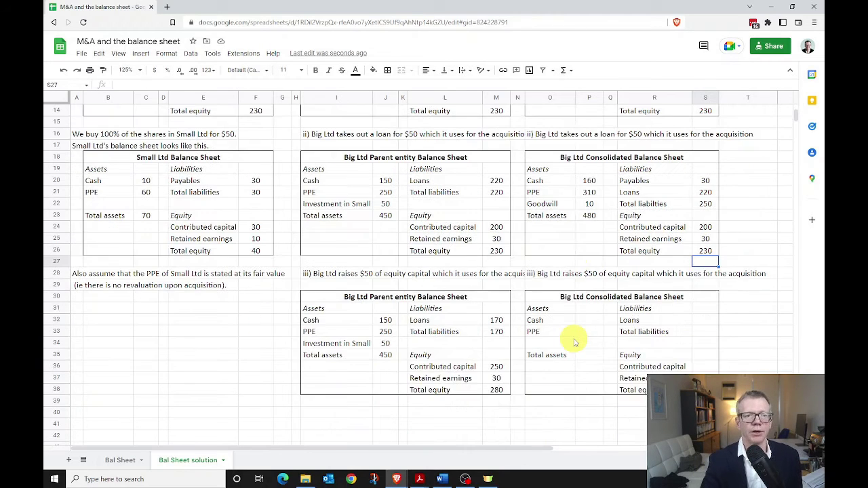
scroll(572, 343, "down", 2)
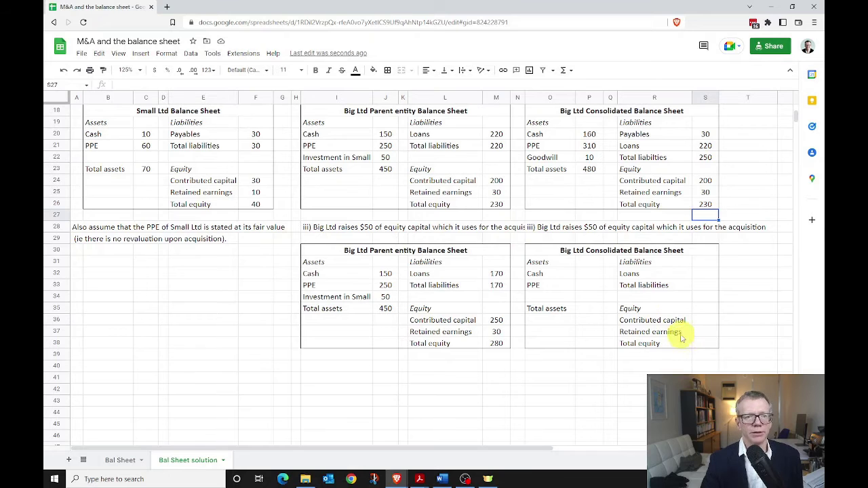
left_click(588, 272)
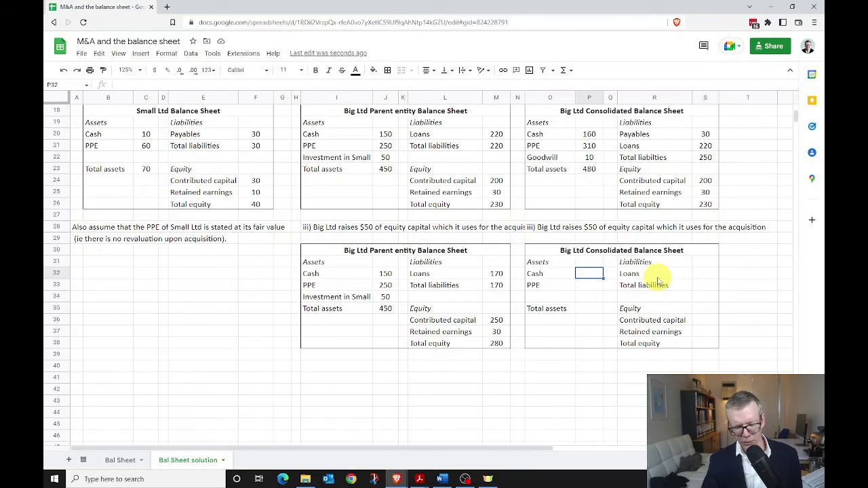
type("=")
left_click(387, 274)
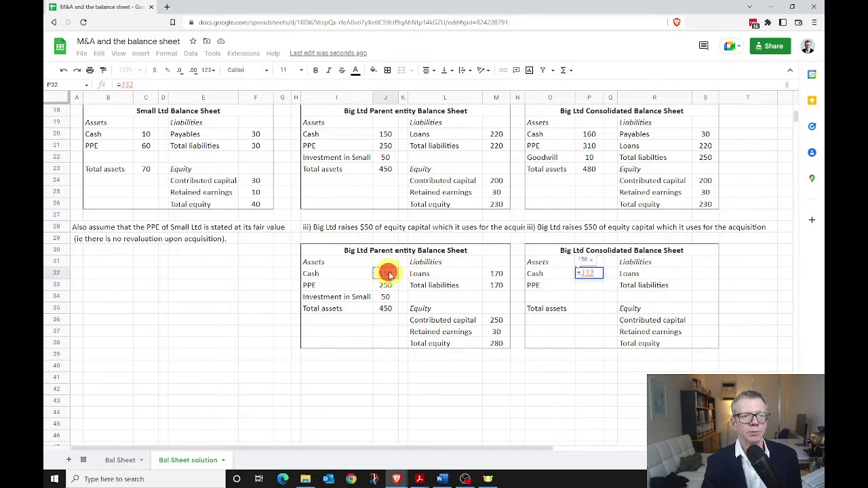
type("+")
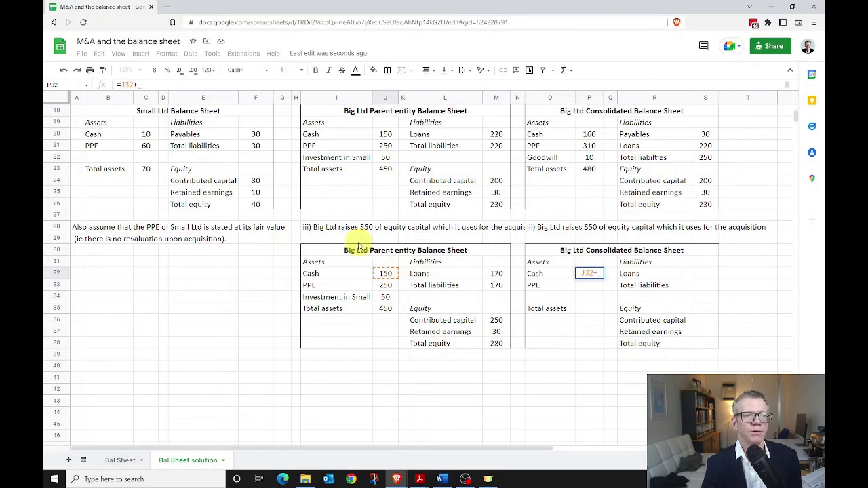
left_click(148, 134)
key("Return")
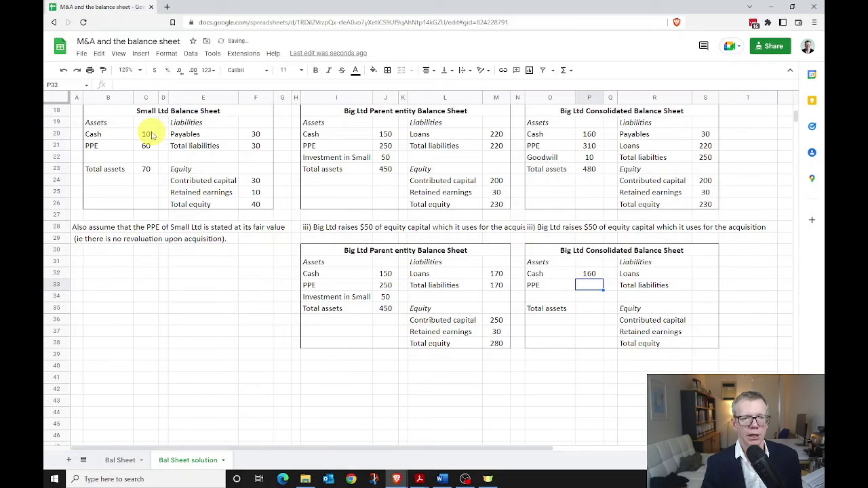
type("=")
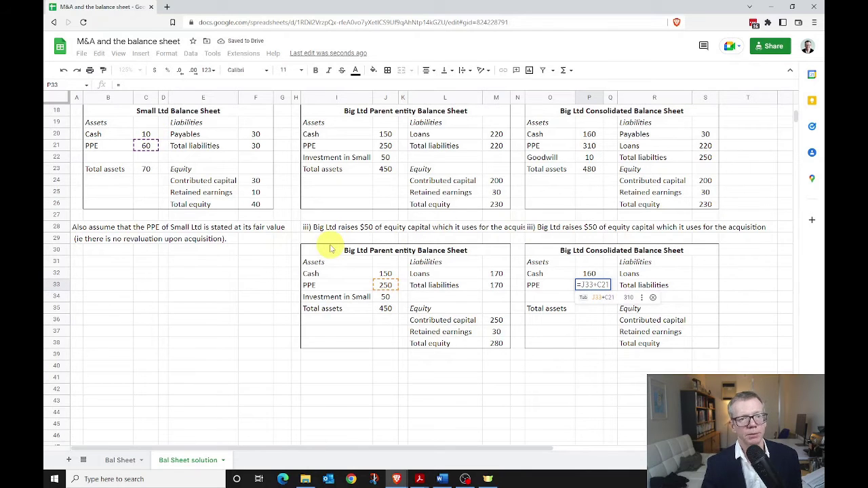
key("Return")
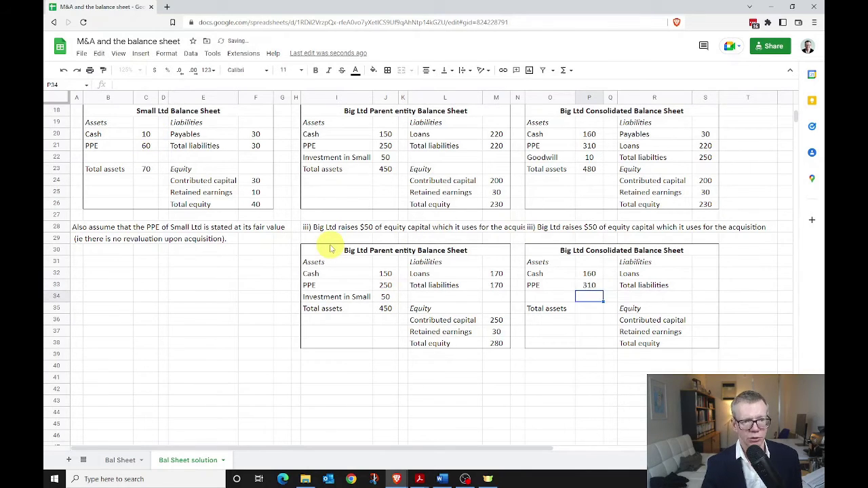
In the scenario iii consolidated balance sheet, label O34 as Goodwill and enter 10 in P34.
key("Left")
type("Goodwill")
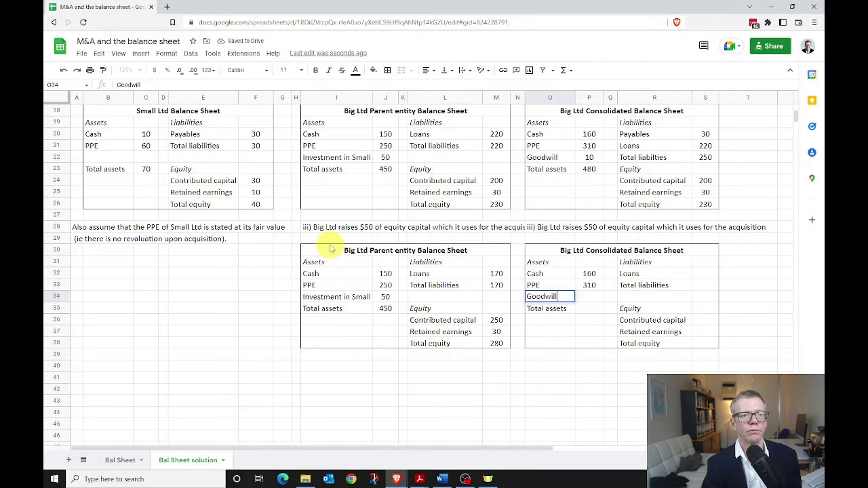
key("Tab")
type("10")
key("Return")
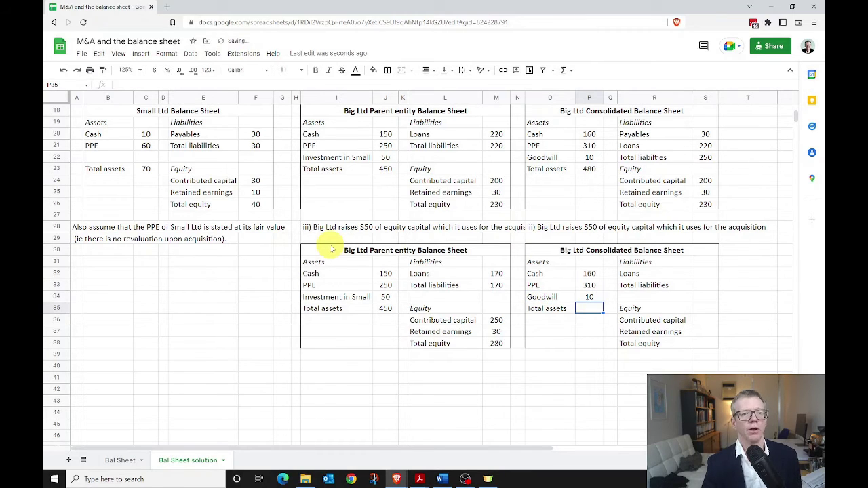
Calculate Total assets in P35 of the scenario iii consolidated balance sheet with =SUM(P32:P34).
type("=SUM(P34")
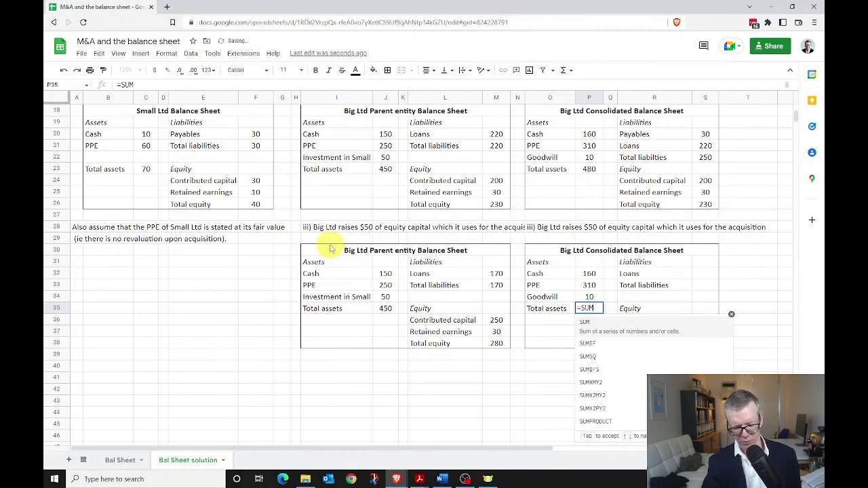
key("shift+Up")
key("shift+Up")
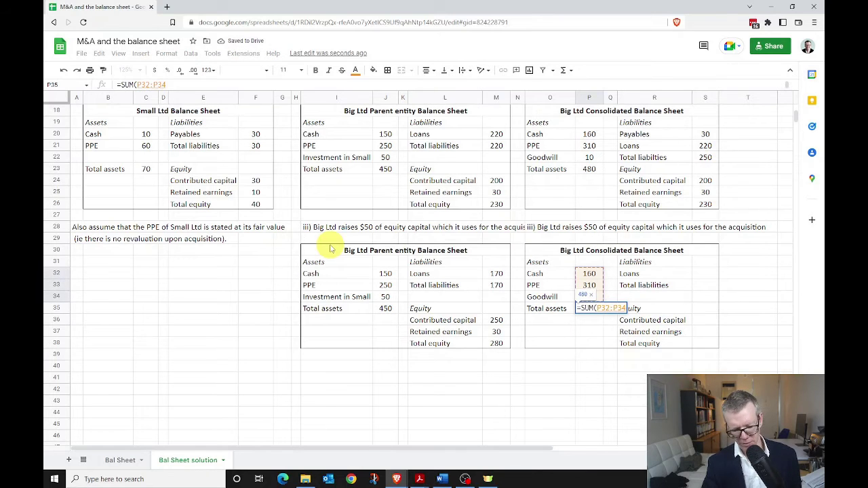
type(")")
key("Return")
Relabel the first liability in R32 of the scenario iii consolidated balance sheet as Payables.
key("Up")
key("Right")
key("Right")
key("Right")
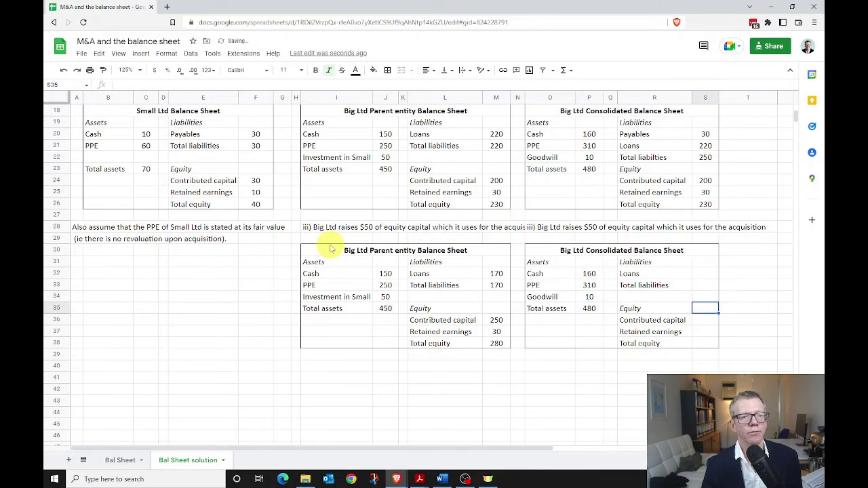
key("Up")
key("Up")
key("Up")
key("Left")
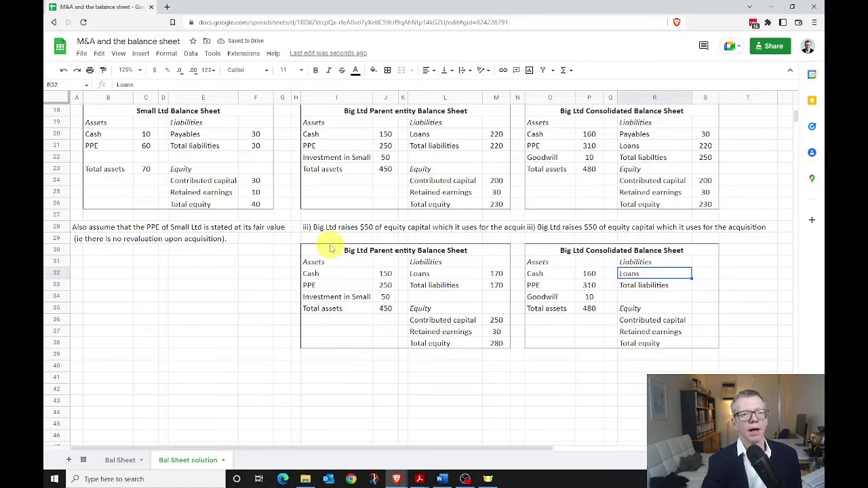
type("Payalbes")
key("Return")
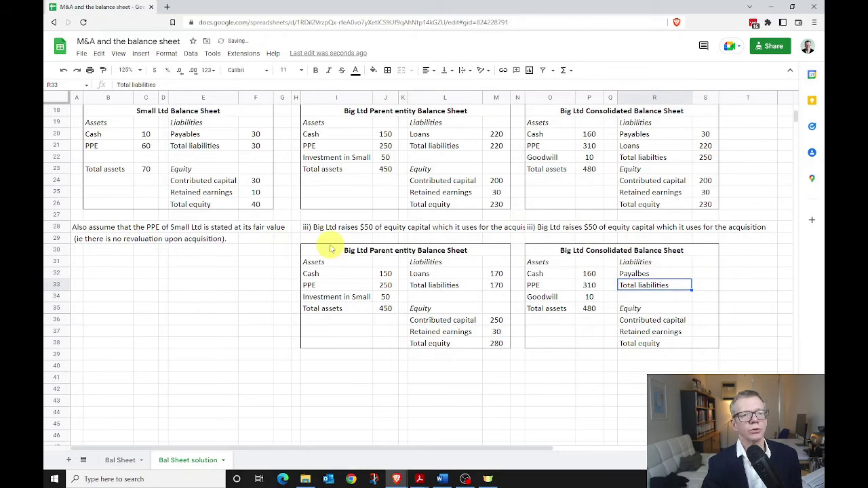
key("Up")
type("Payables")
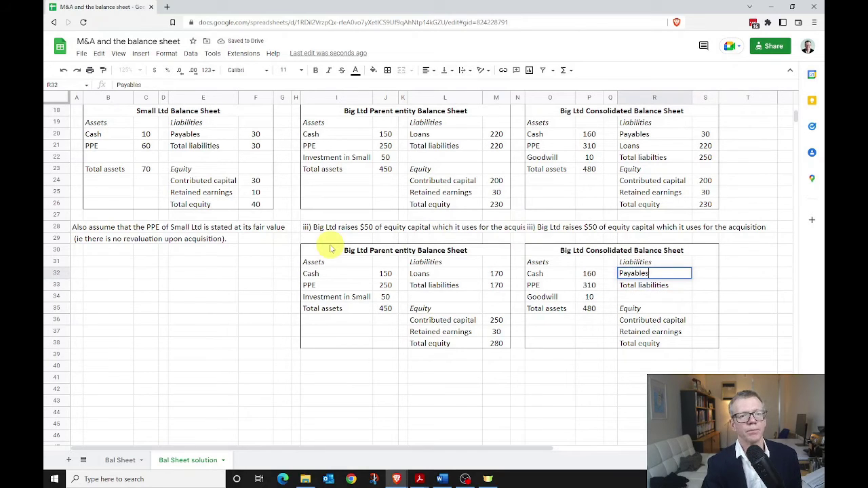
key("Return")
Label R33 as Loans and R34 as Total liabilities in the scenario iii consolidated balance sheet.
type("Loans")
key("Return")
type("T")
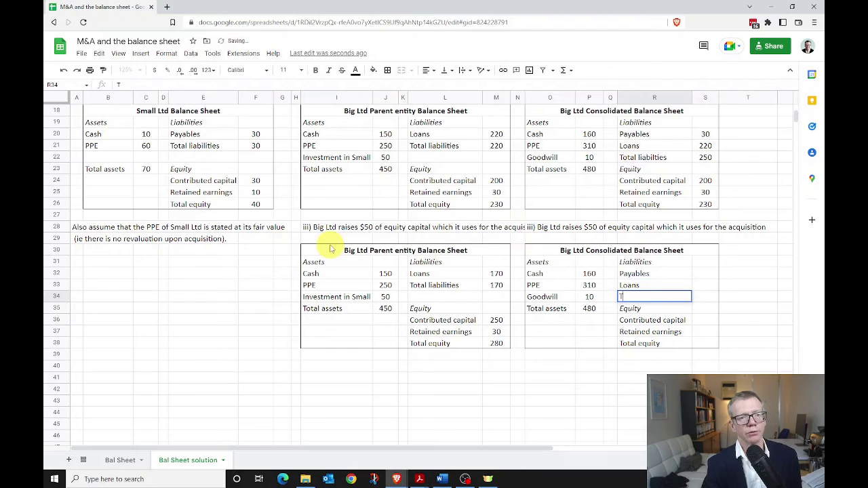
type("otal")
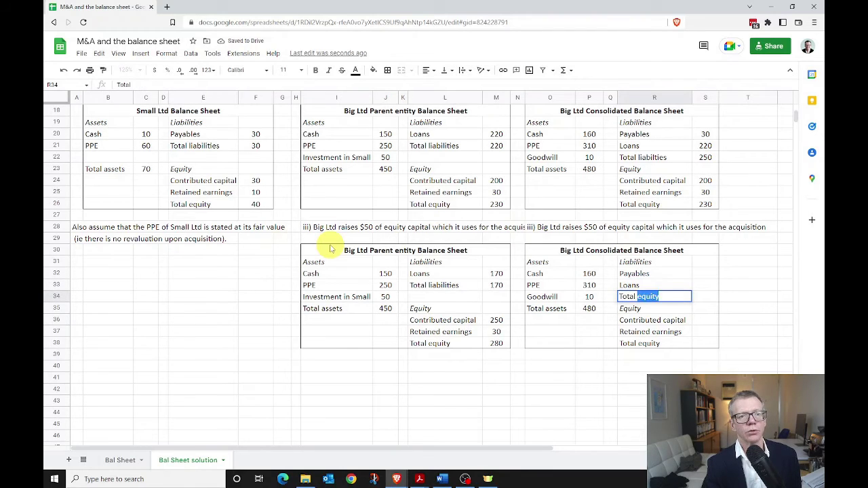
type(" liabilities")
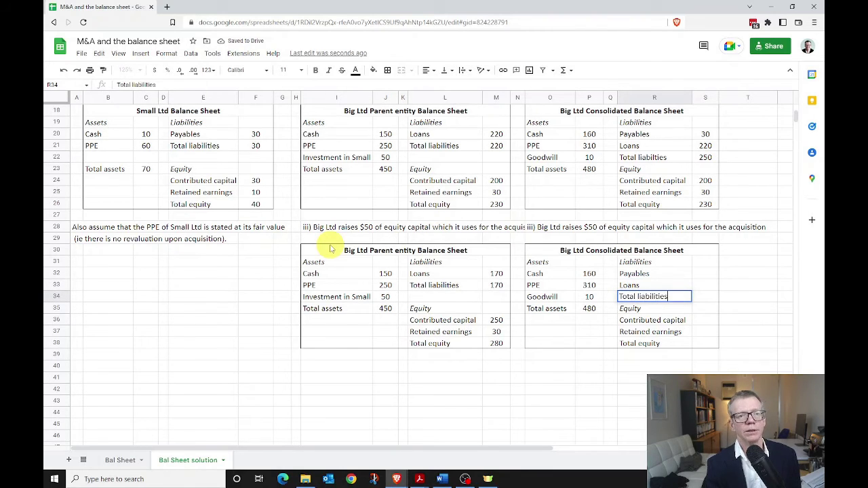
key("Tab")
Link the scenario iii consolidated Payables in S32 to Small Ltd's payables with =F20.
key("Up")
key("Up")
type("=")
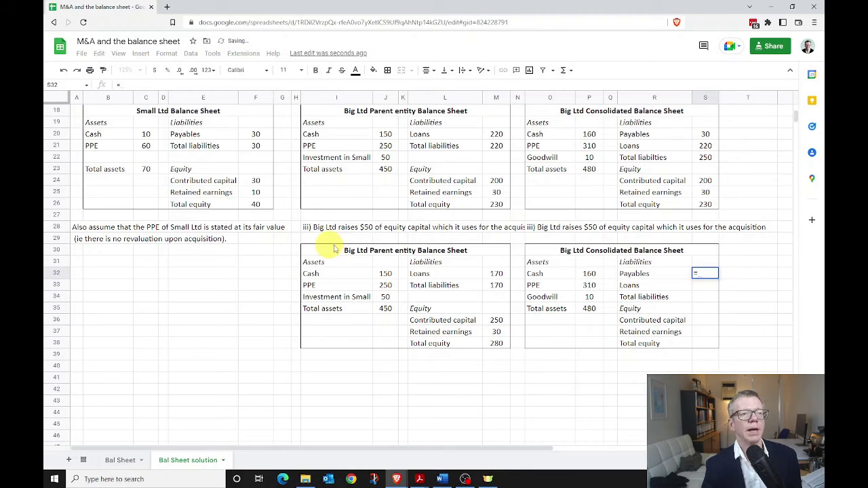
left_click(255, 134)
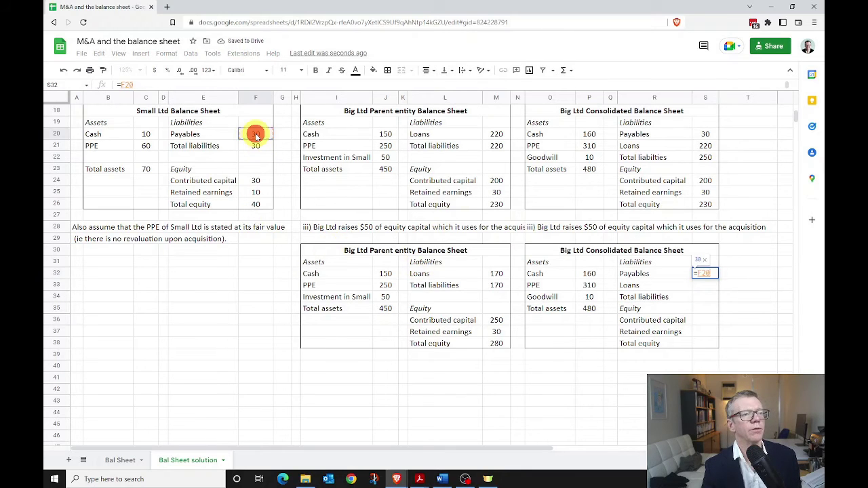
key("Return")
Link consolidated Loans in S33 to the parent entity's loans with =M32 and calculate Total liabilities in S34 with =S32+S33.
type("=")
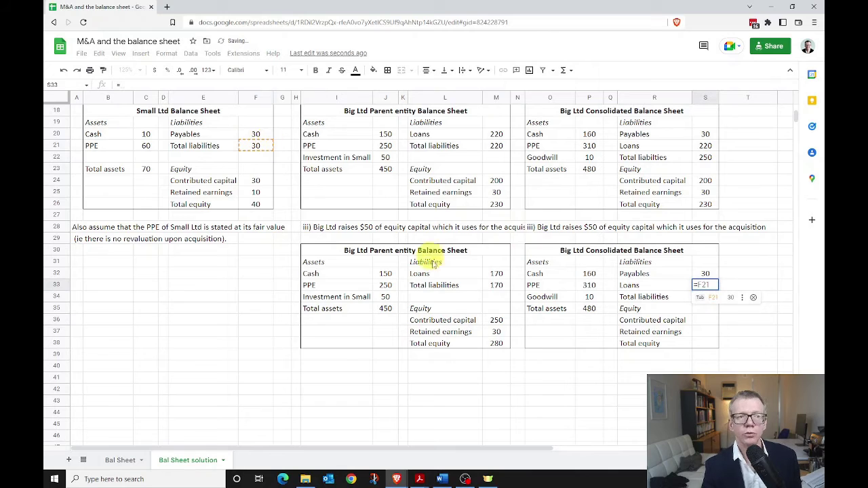
left_click(498, 274)
key("Return")
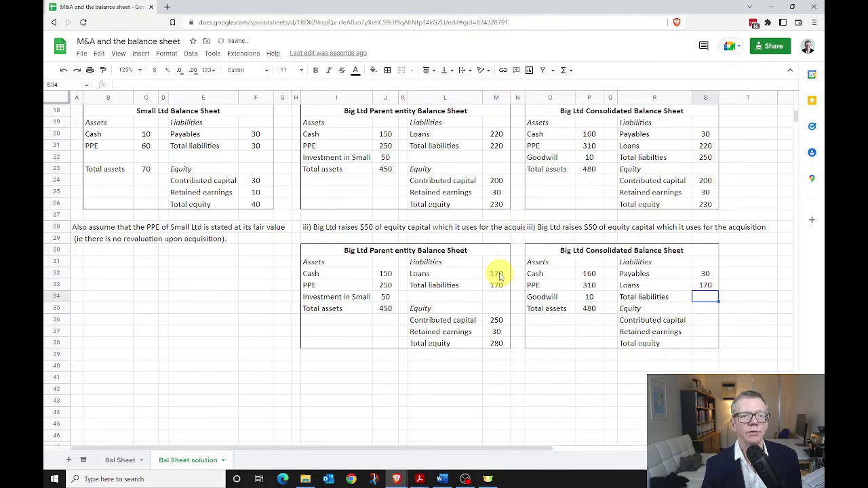
type("=S32+S33")
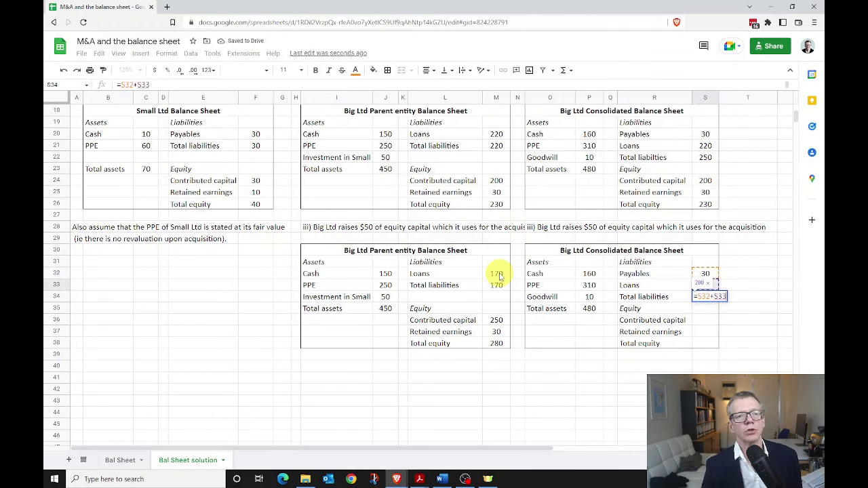
key("Return")
Link consolidated Contributed capital in S36 and Retained earnings in S37 to the parent entity's figures with =M36 and =M37.
key("Down")
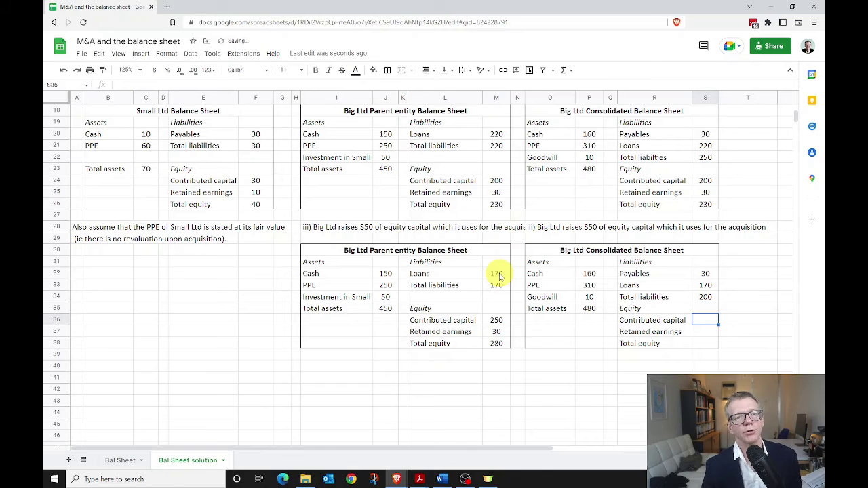
type("=")
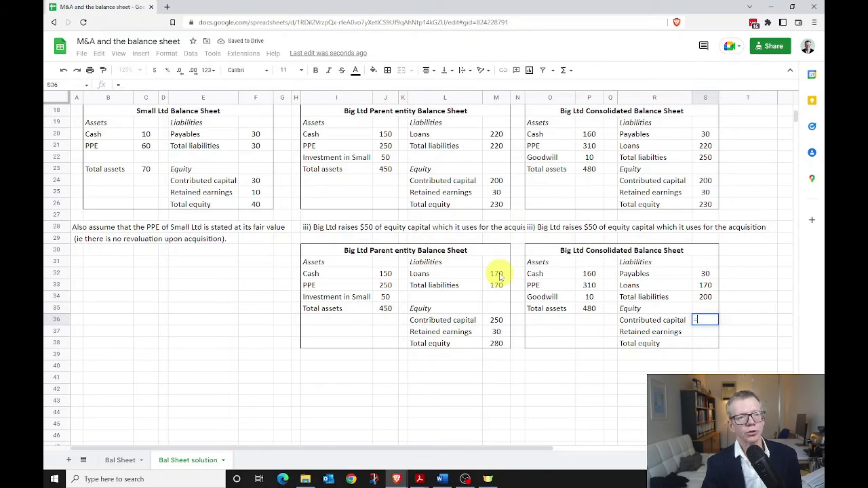
left_click(494, 321)
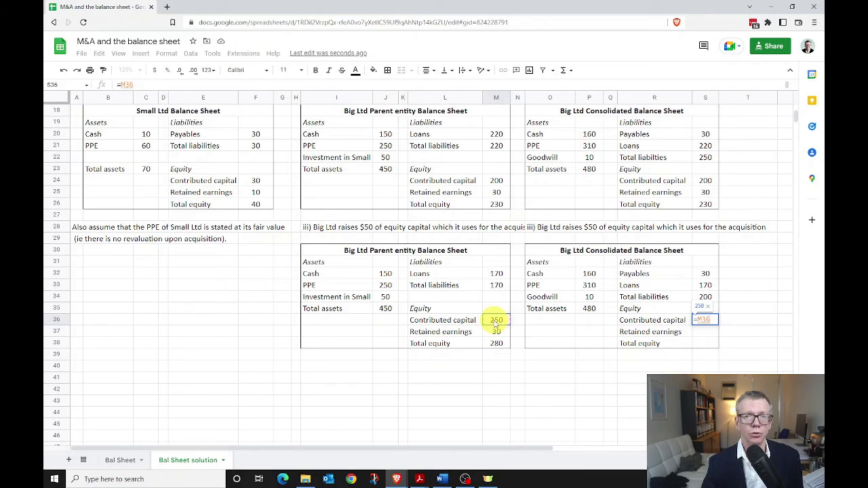
key("Return")
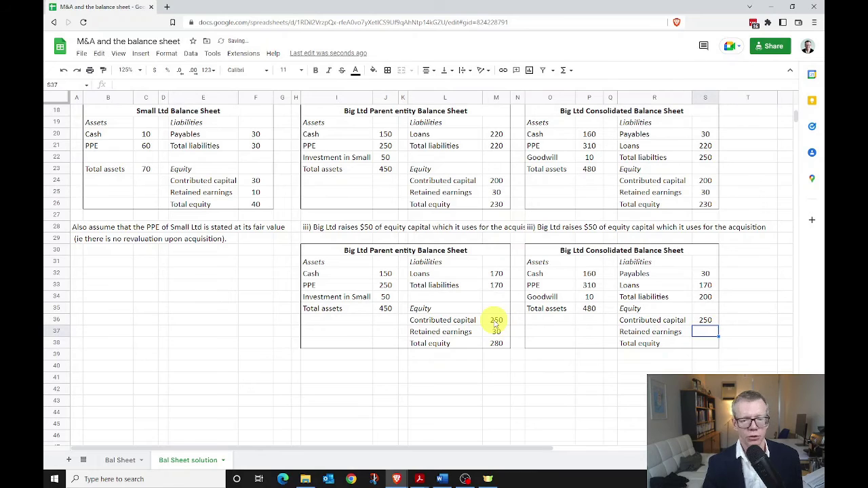
type("=")
left_click(494, 331)
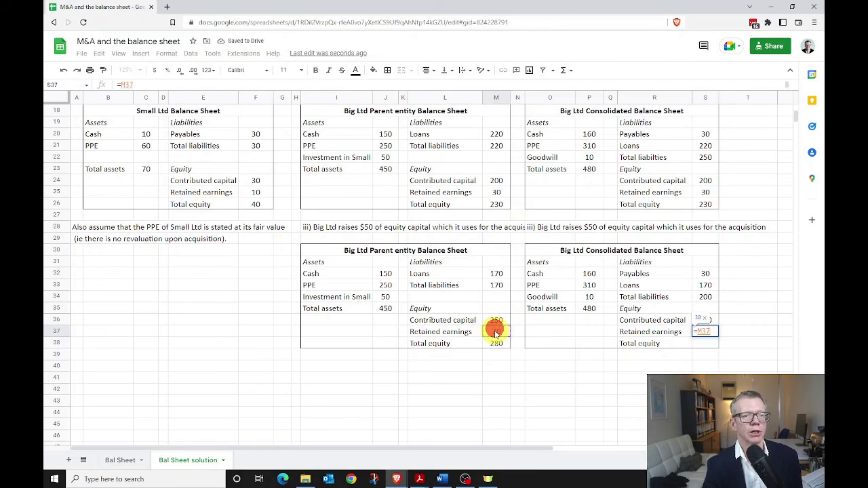
key("Return")
Calculate Total equity in S38 of the scenario iii consolidated balance sheet with =S36+S37.
type("=")
key("Up")
key("Up")
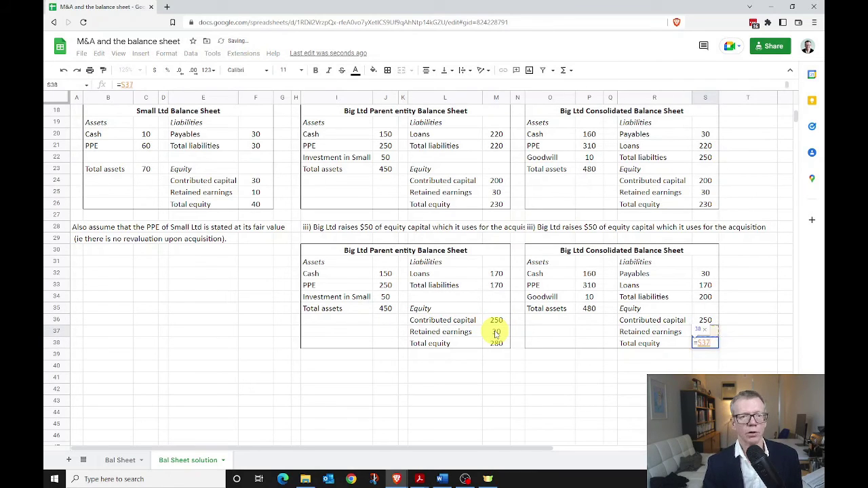
type("+")
key("Up")
key("Return")
Check the scenario iii consolidated liabilities and equity against total assets, and compare the balance sheets across the three funding scenarios.
key("Up")
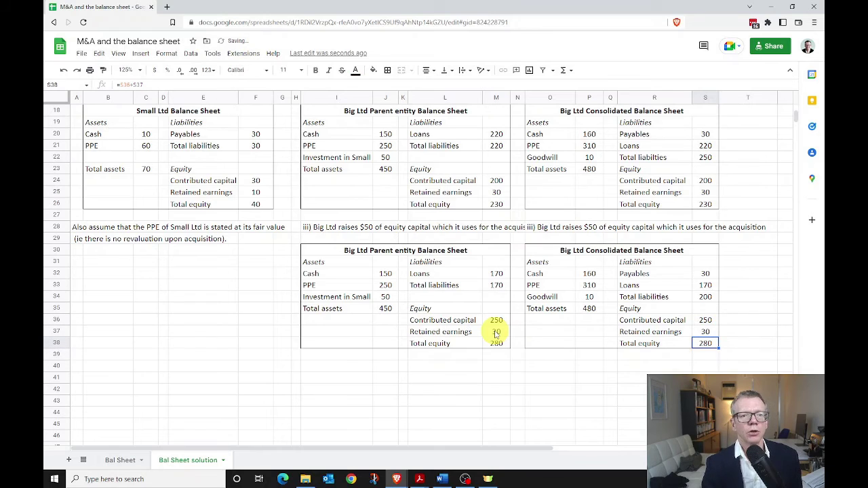
key("Up")
key("Up")
key("Up")
key("Up")
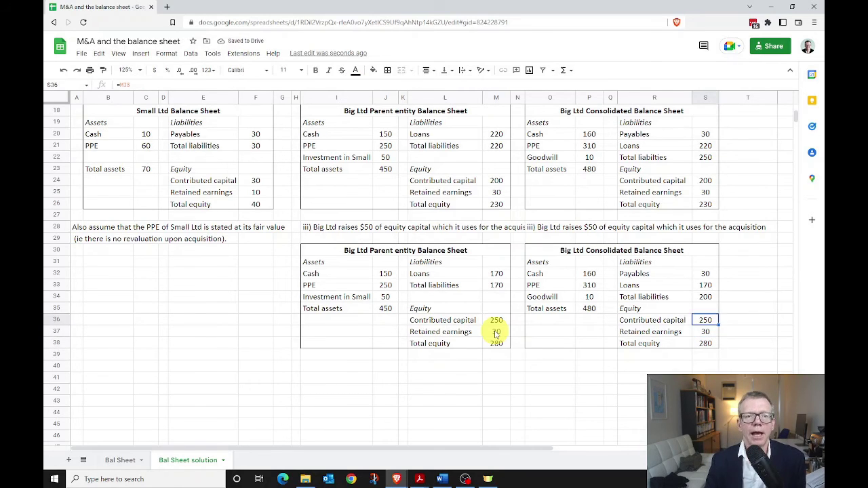
key("Left")
key("Left")
key("Left")
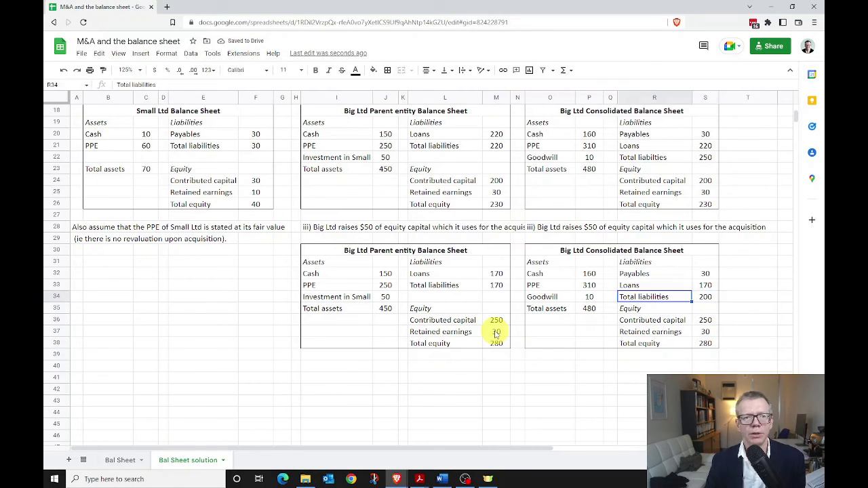
key("Down")
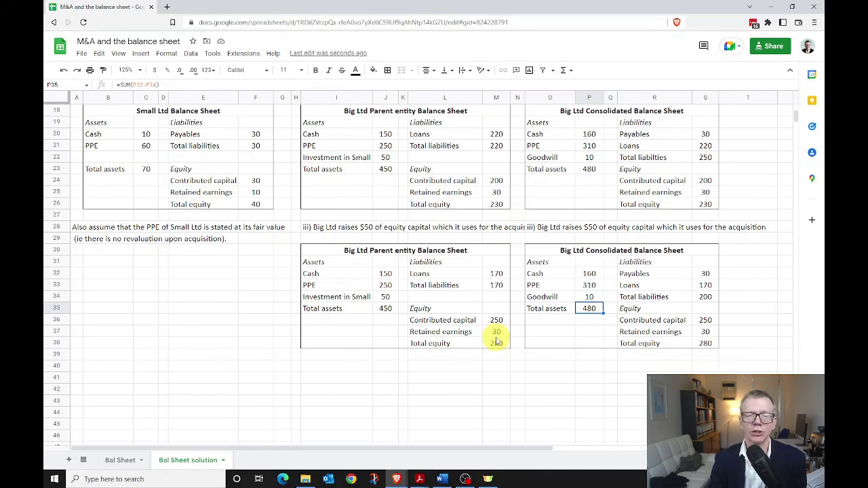
scroll(502, 346, "up", 1)
scroll(504, 348, "up", 2)
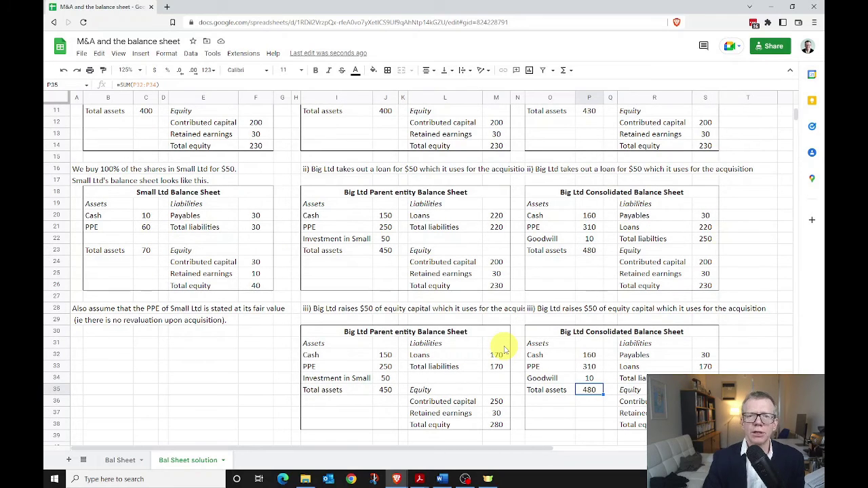
scroll(504, 348, "up", 3)
scroll(504, 348, "up", 1)
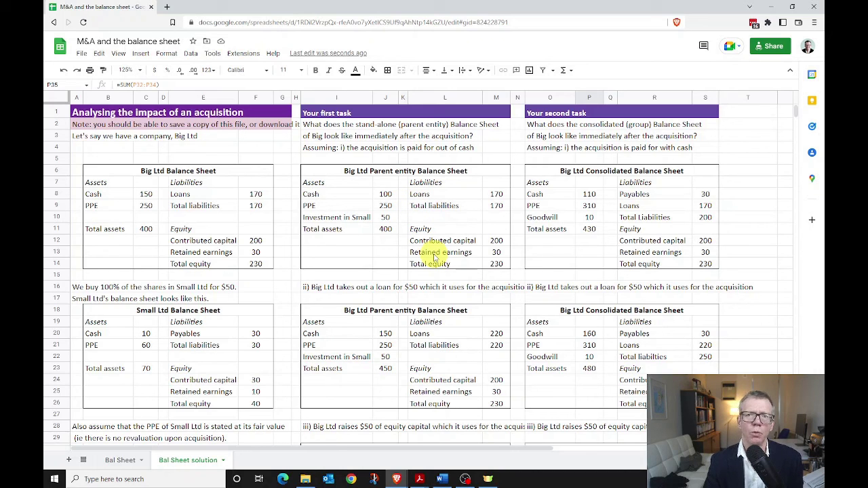
scroll(434, 257, "down", 2)
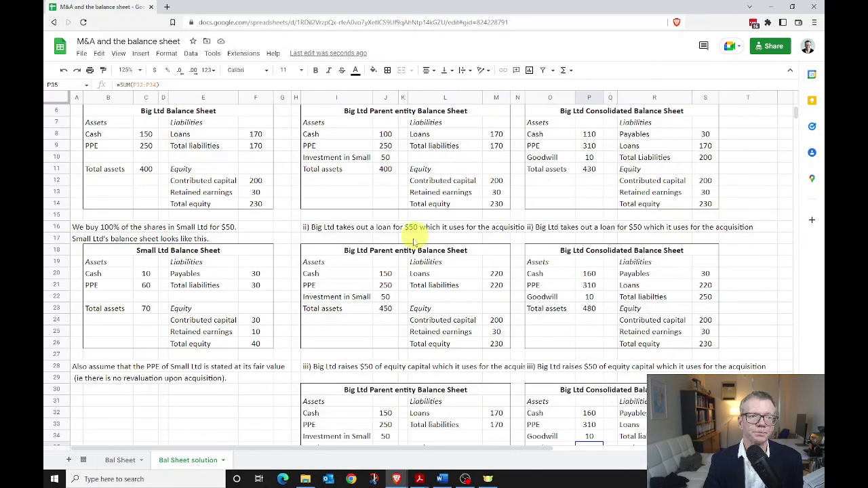